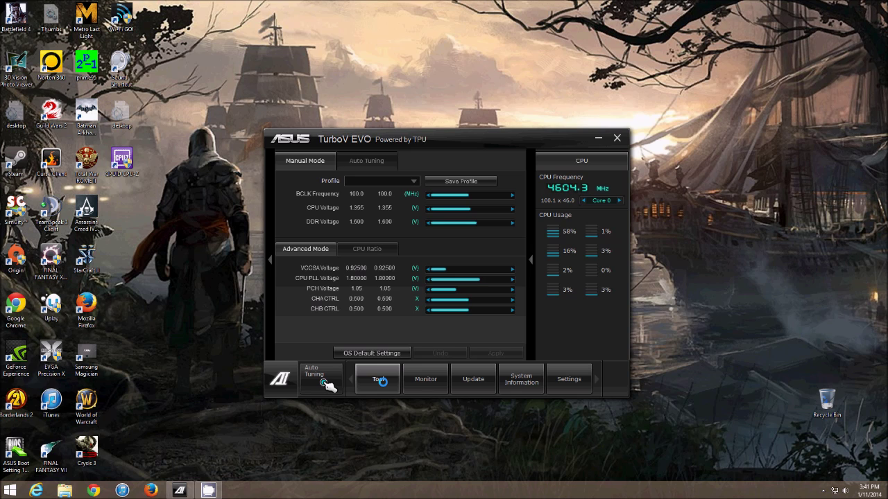
Choose Fan Xpert 2 from the AI Suite II Tool menu, which triggers a server execution error.
{"action": "left_click", "coordinate": [381, 380]}
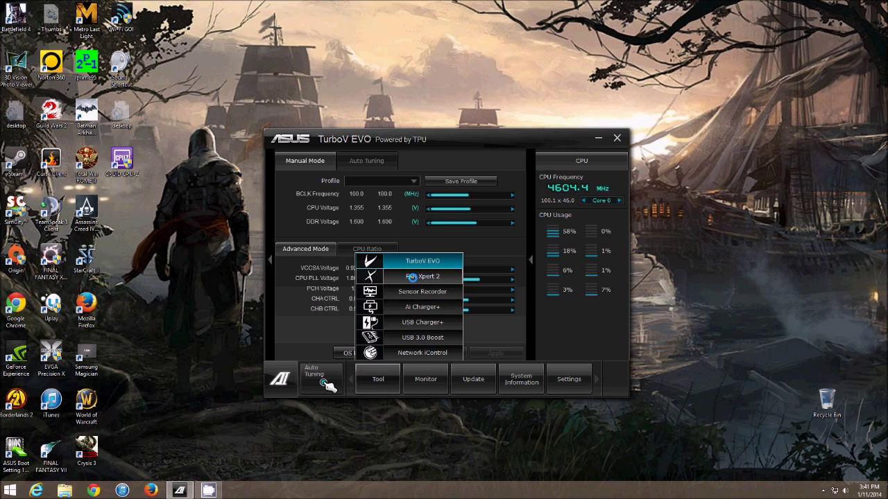
{"action": "left_click", "coordinate": [412, 277]}
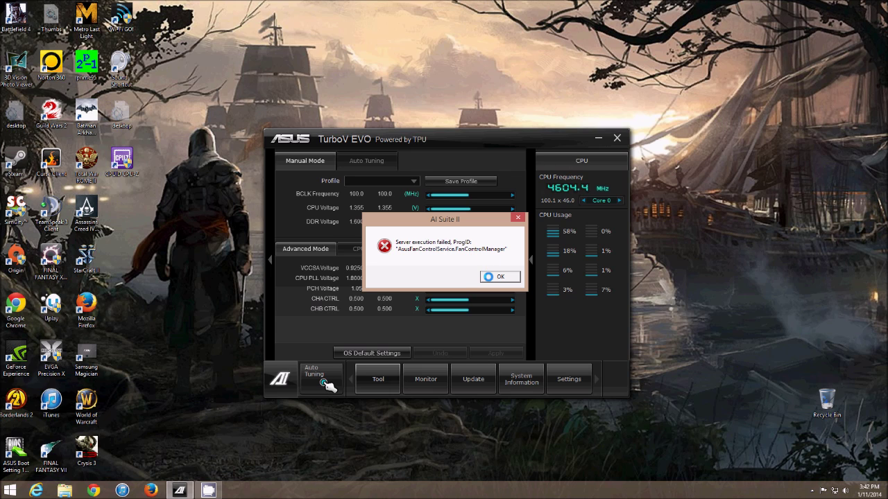
Dismiss the 'Server execution failed' error for AsusFanControlService.FanControlManager.
{"action": "left_click", "coordinate": [489, 276]}
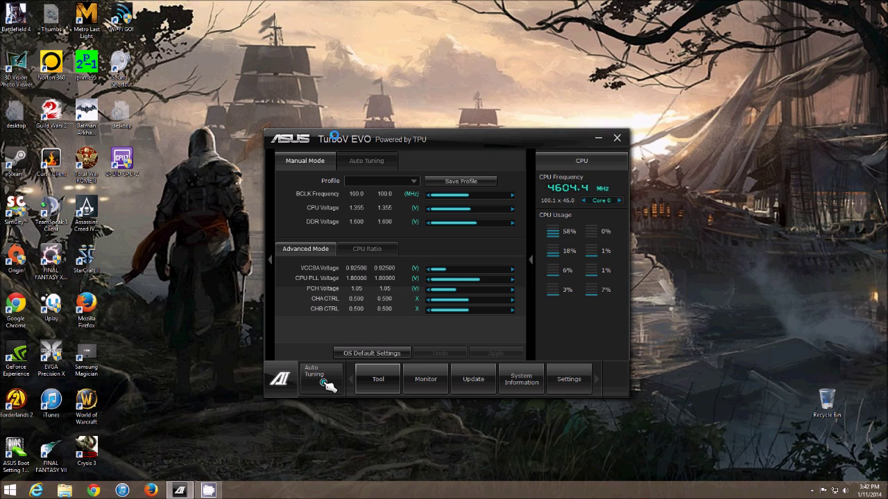
{"action": "double_click", "coordinate": [50, 62]}
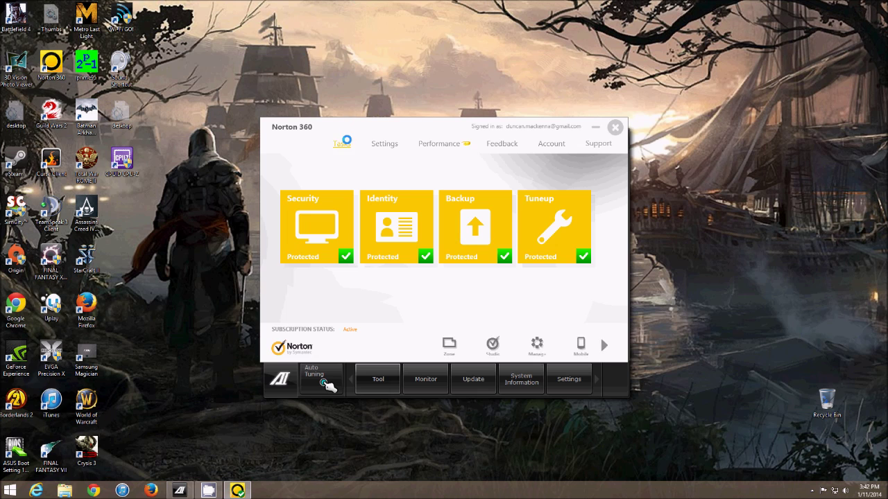
{"action": "left_click", "coordinate": [341, 144]}
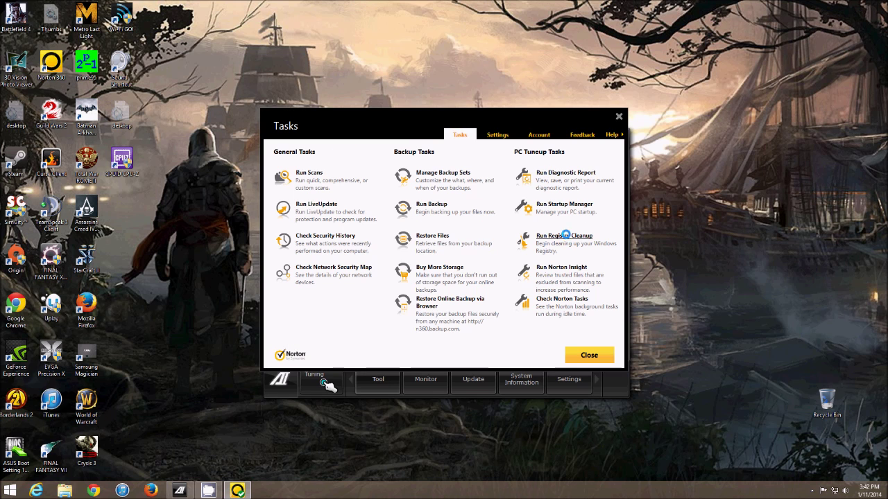
{"action": "left_click", "coordinate": [593, 355]}
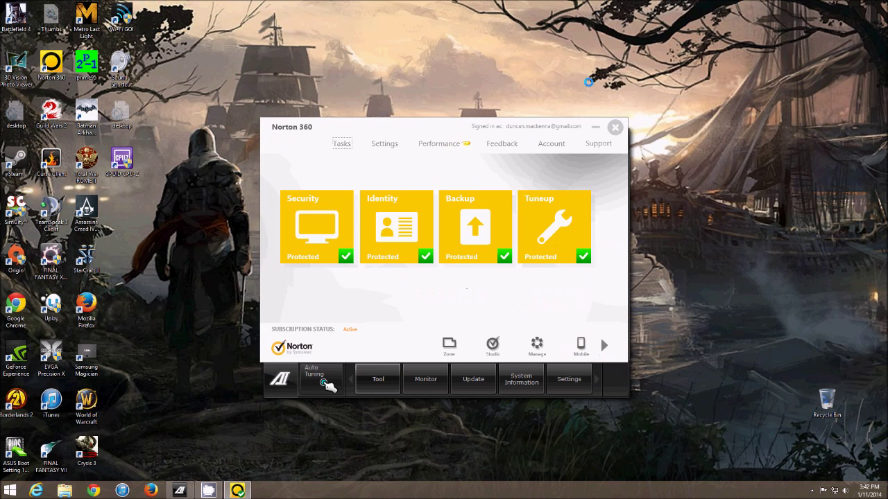
{"action": "left_click", "coordinate": [615, 127]}
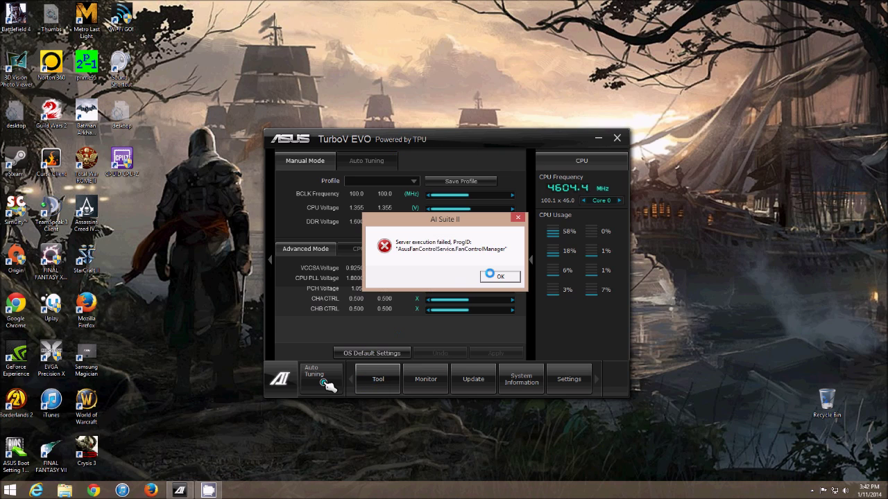
{"action": "left_click", "coordinate": [491, 276]}
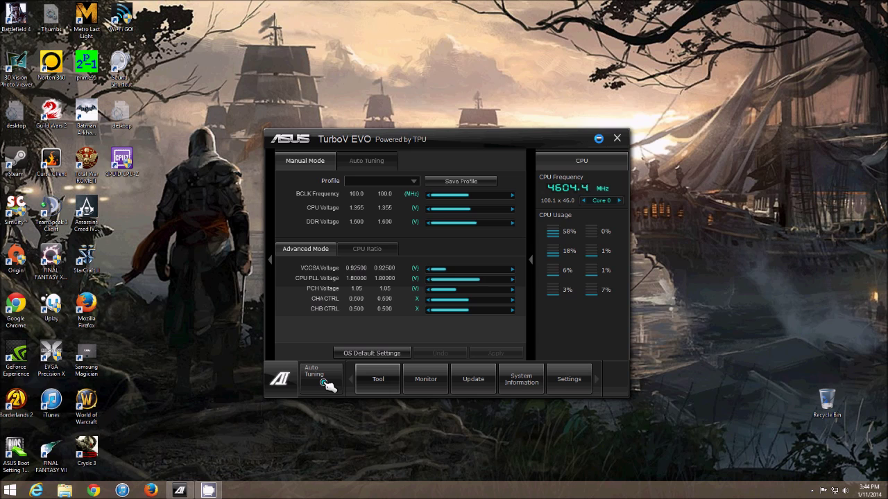
{"action": "left_click", "coordinate": [598, 138]}
Hide AI Suite II in the notification area and move the Steam icon onto the taskbar.
{"action": "left_click", "coordinate": [613, 370]}
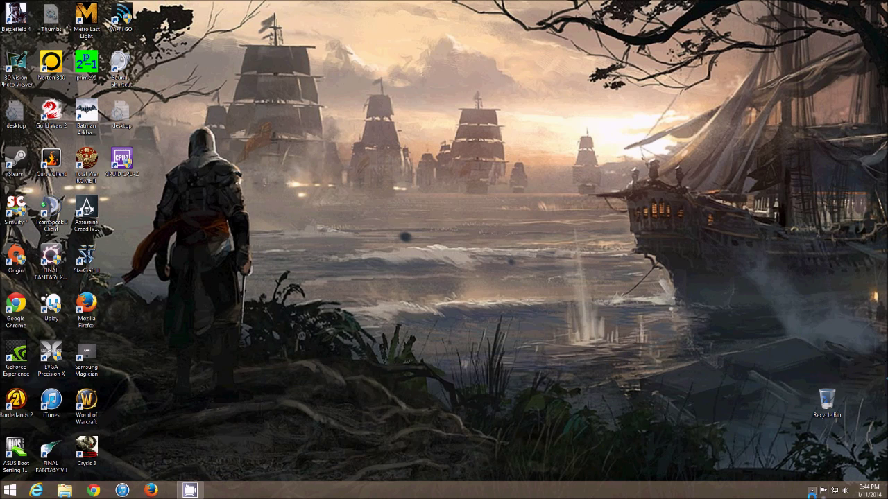
{"action": "left_click", "coordinate": [812, 491]}
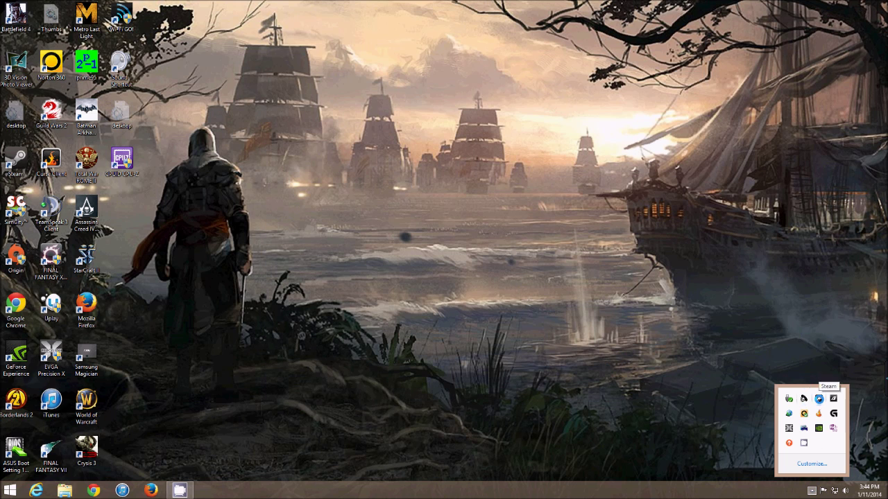
{"action": "left_click_drag", "start_coordinate": [820, 400], "coordinate": [224, 496]}
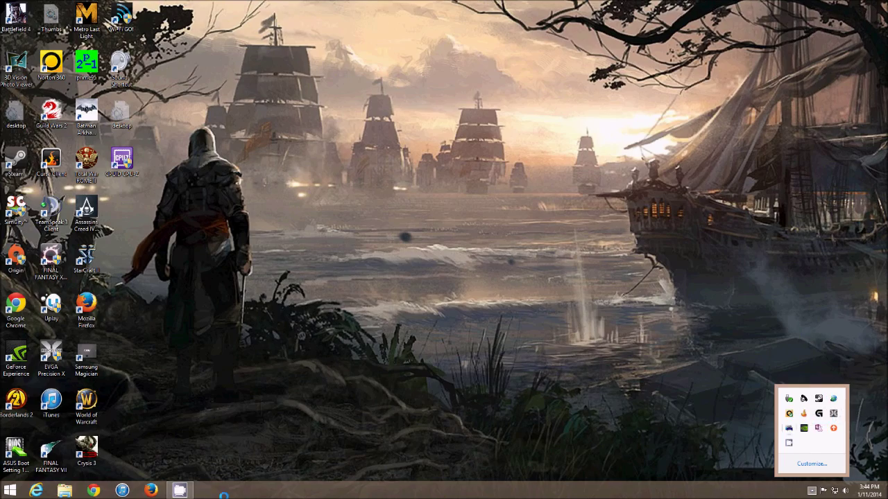
In Control Panel's Programs and Features, select AI Suite II and start Uninstall/Change.
{"action": "left_click", "coordinate": [10, 491]}
{"action": "left_click", "coordinate": [521, 426]}
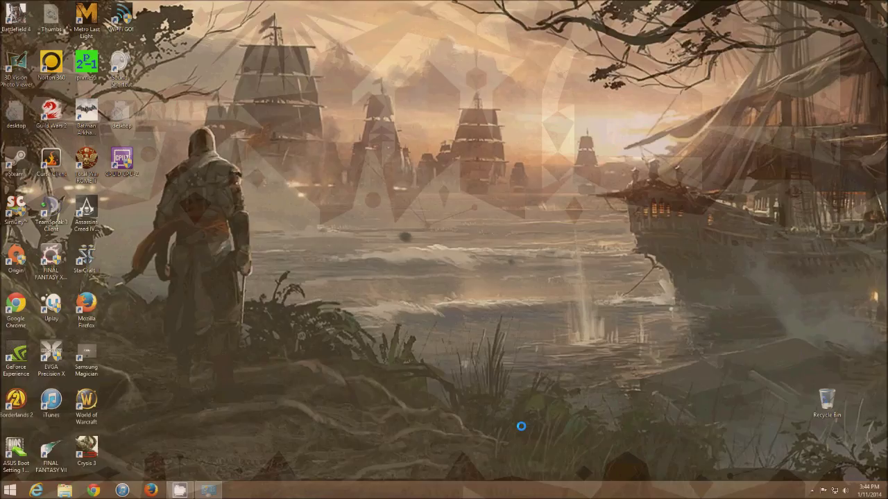
{"action": "left_click", "coordinate": [456, 239]}
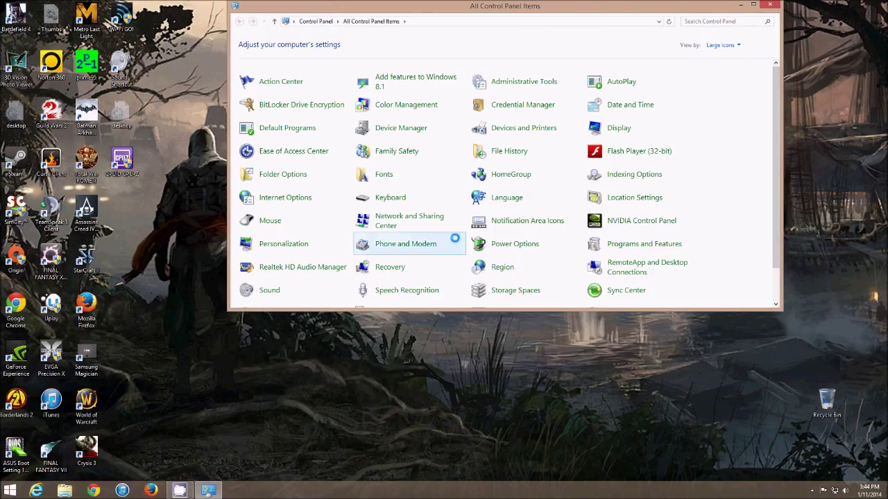
{"action": "left_click", "coordinate": [473, 266]}
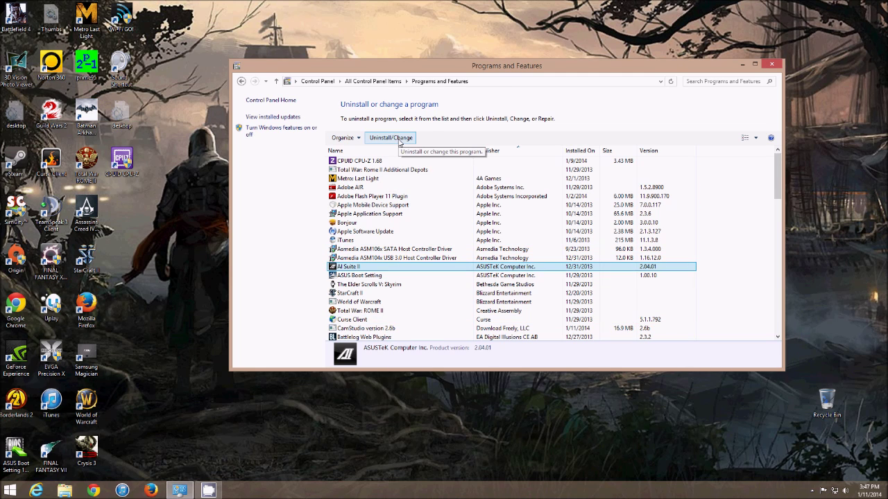
{"action": "left_click", "coordinate": [399, 142]}
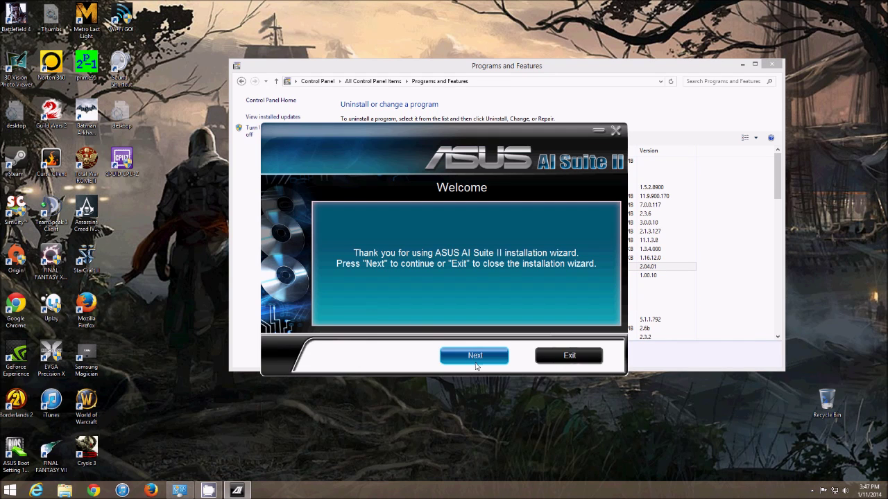
Uninstall FAN Xpert 2, then close Programs and Features and the finished wizard.
{"action": "left_click", "coordinate": [476, 365]}
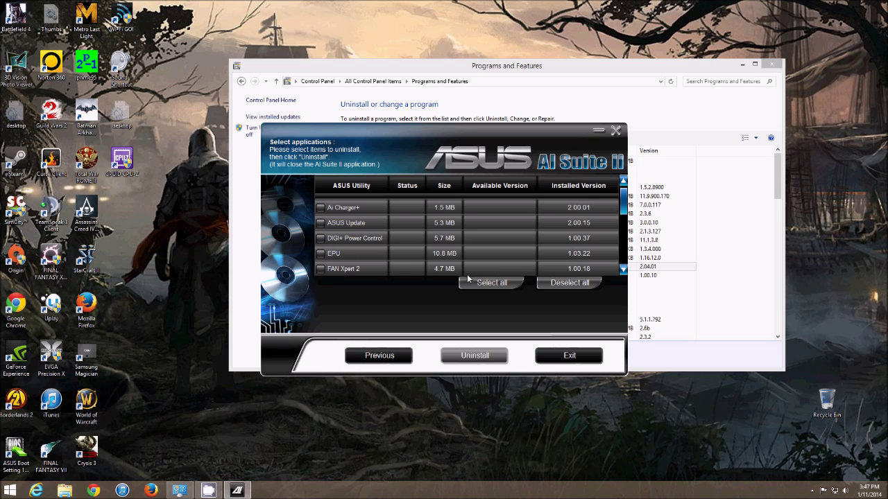
{"action": "left_click", "coordinate": [321, 269]}
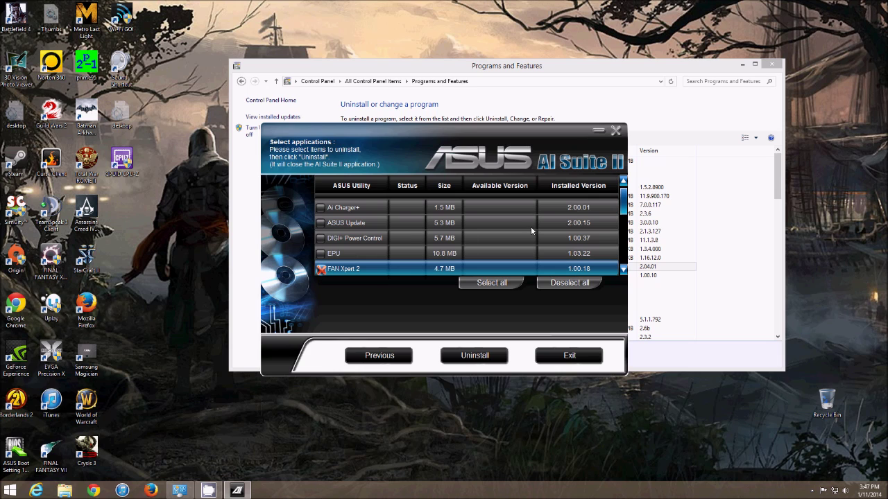
{"action": "left_click", "coordinate": [623, 269]}
{"action": "left_click", "coordinate": [623, 269]}
{"action": "left_click", "coordinate": [623, 270]}
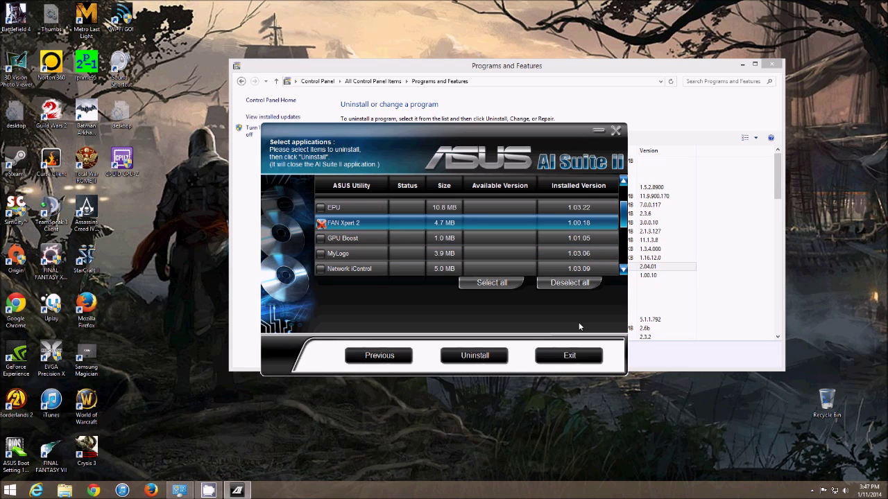
{"action": "left_click", "coordinate": [475, 355]}
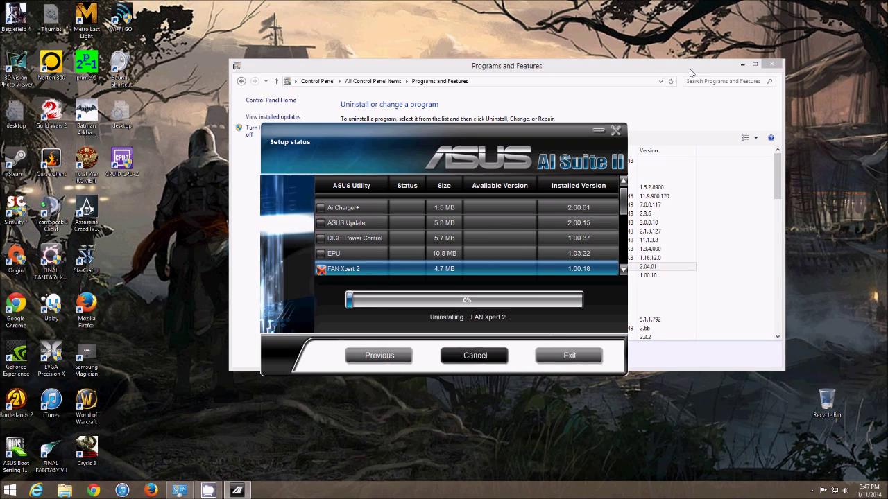
{"action": "left_click", "coordinate": [751, 67]}
{"action": "left_click", "coordinate": [773, 64]}
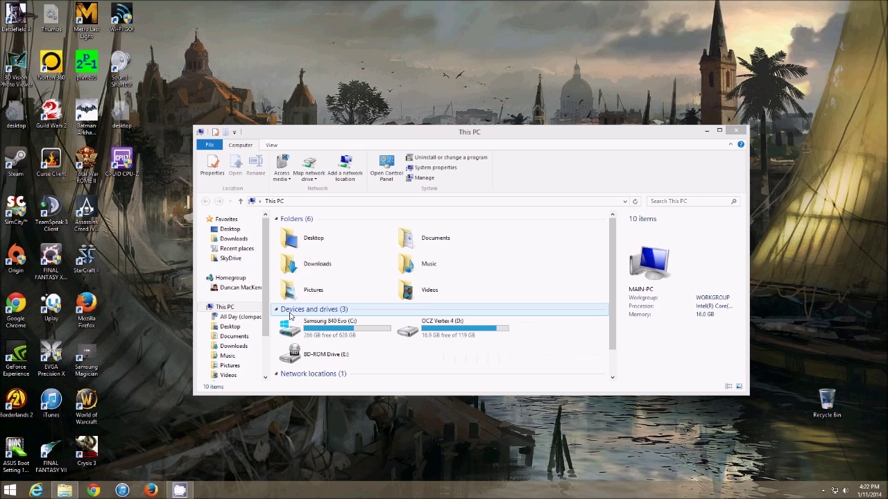
{"action": "left_click", "coordinate": [291, 328]}
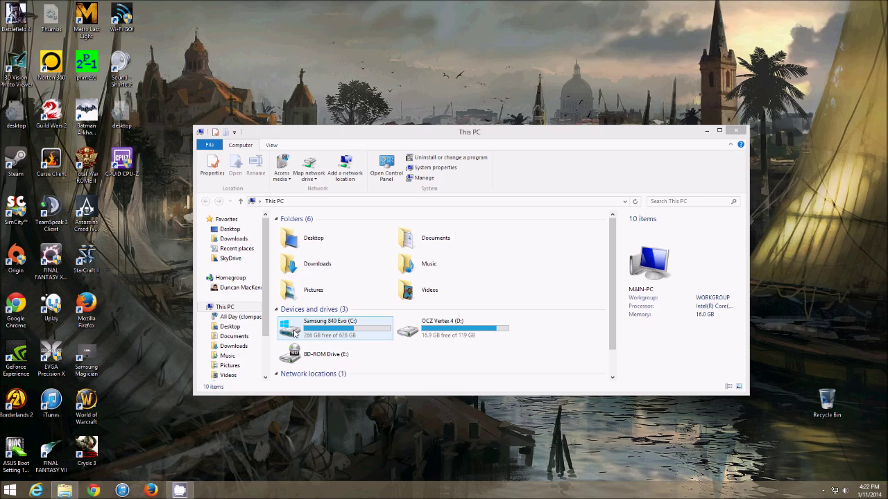
Browse to C:\Program Files (x86)\ASUS and delete the AsusFanControlService folder.
{"action": "left_click", "coordinate": [299, 332]}
{"action": "double_click", "coordinate": [299, 333]}
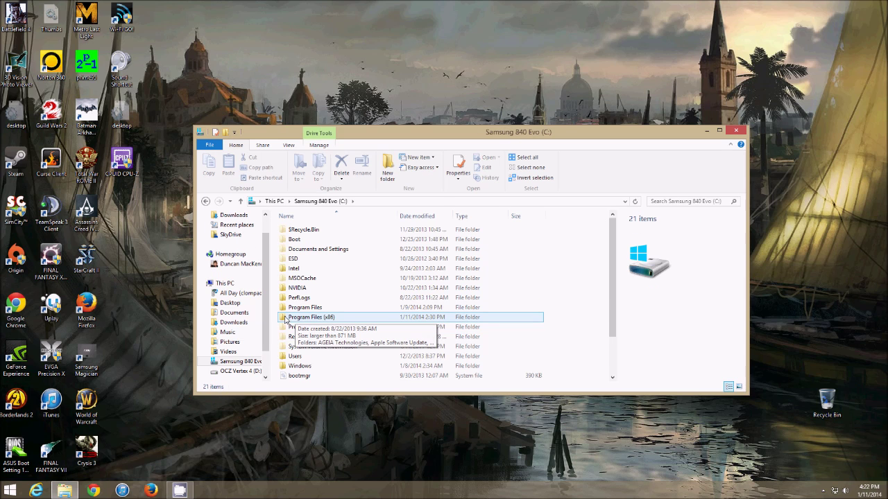
{"action": "double_click", "coordinate": [284, 319]}
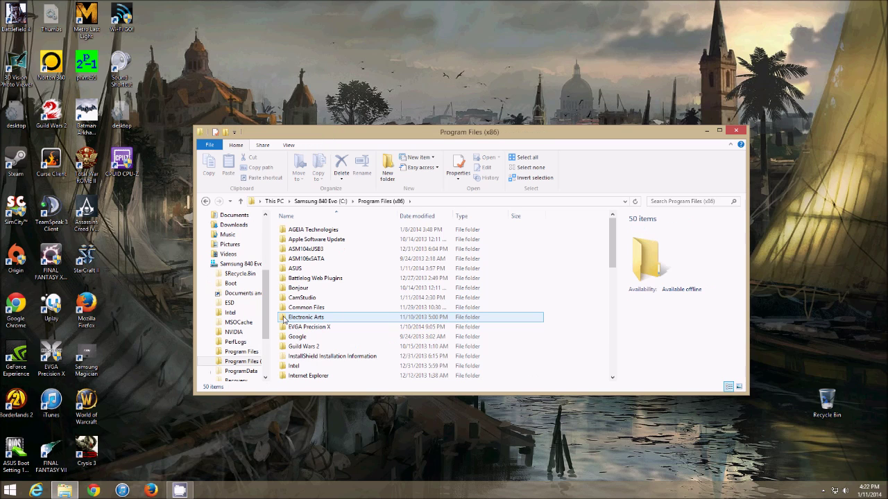
{"action": "double_click", "coordinate": [281, 272]}
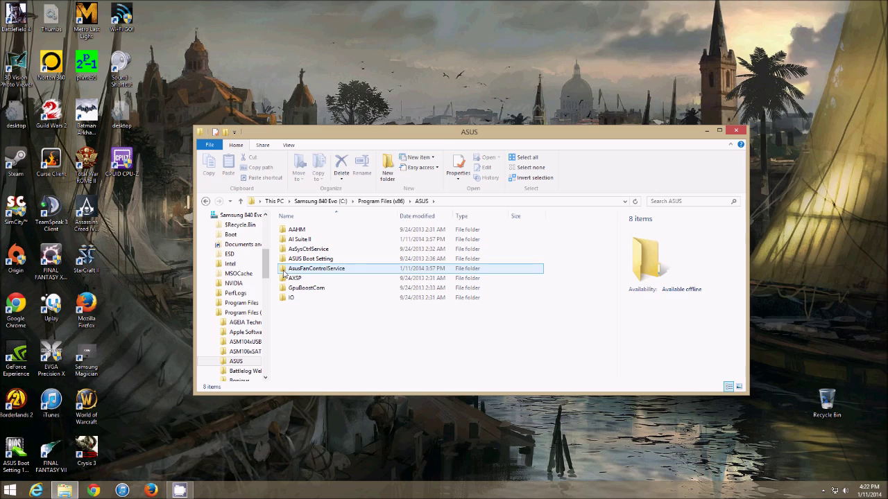
{"action": "left_click", "coordinate": [284, 271]}
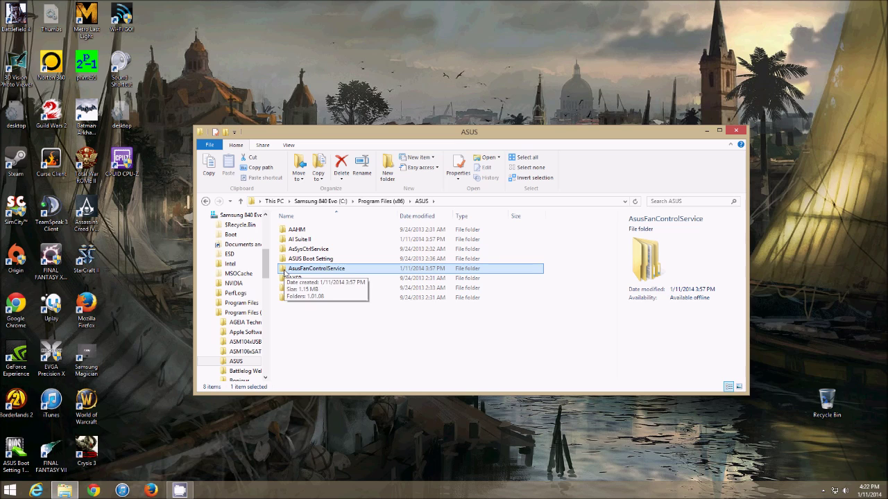
{"action": "left_click", "coordinate": [342, 162]}
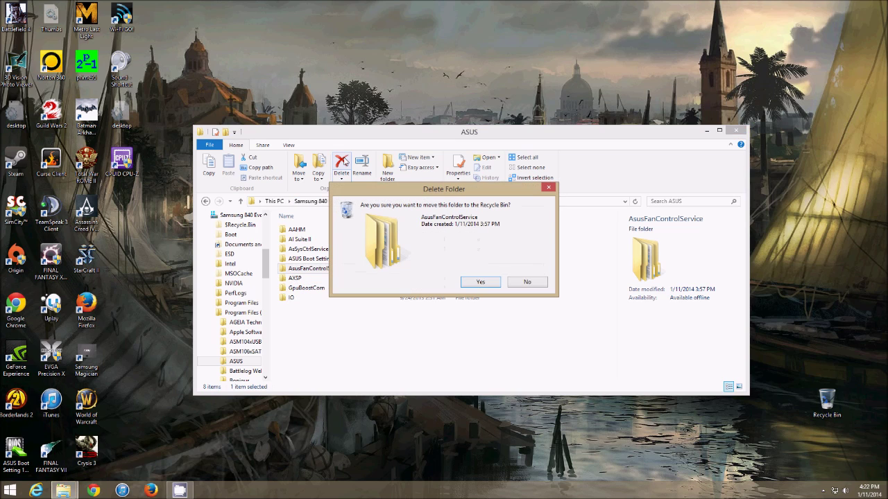
Confirm the deletion with administrator permission, retry twice, then cancel because the folder is in use.
{"action": "left_click", "coordinate": [480, 281]}
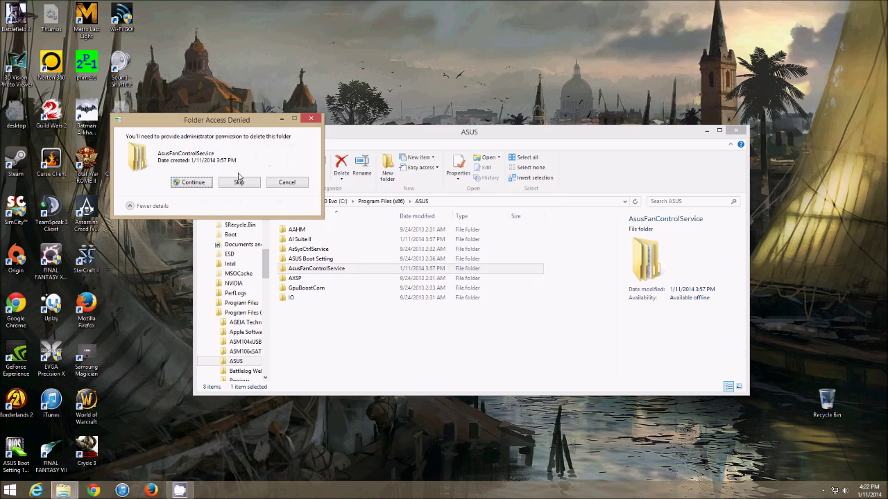
{"action": "left_click", "coordinate": [193, 182]}
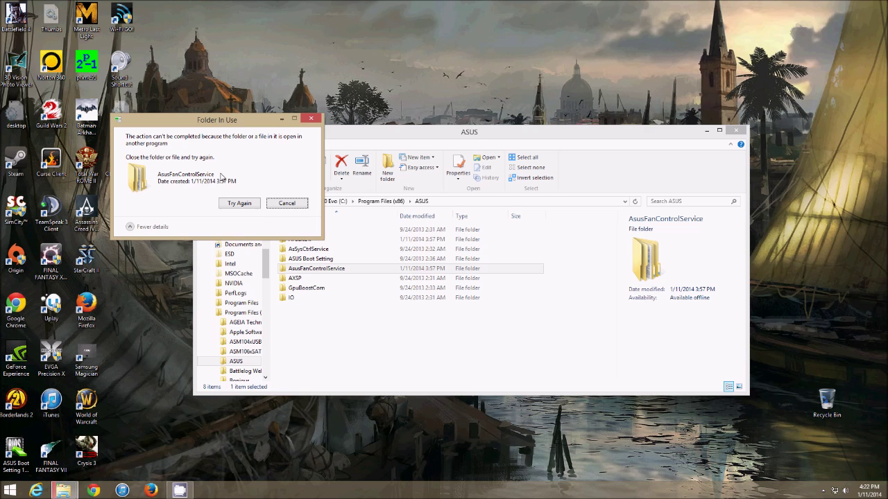
{"action": "left_click", "coordinate": [245, 206]}
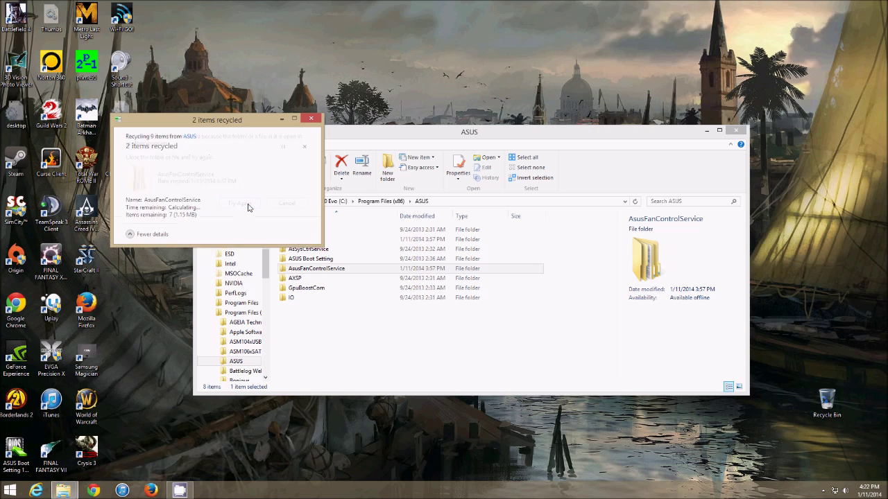
{"action": "left_click", "coordinate": [247, 206]}
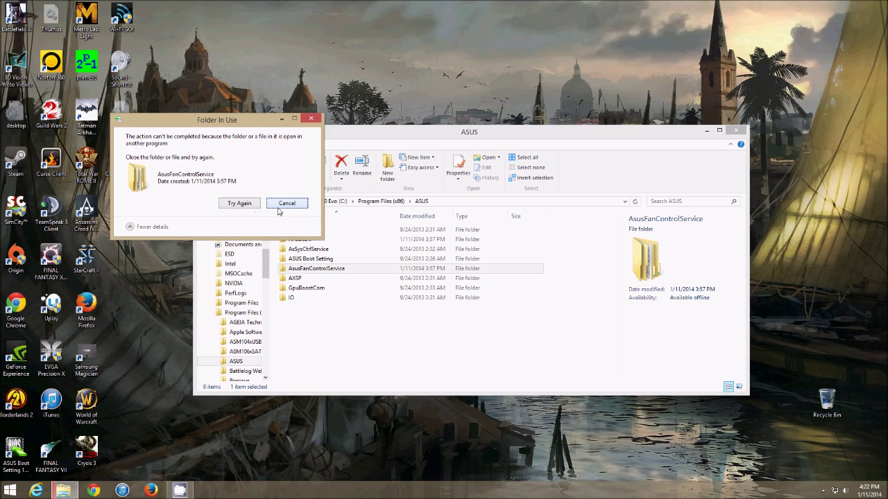
{"action": "left_click", "coordinate": [280, 206]}
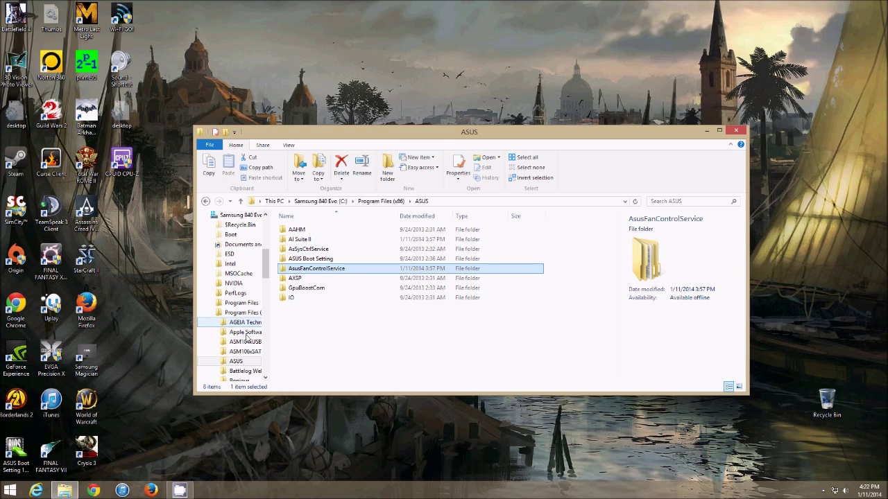
Minimize the ASUS folder window and switch to the Start screen.
{"action": "left_click", "coordinate": [39, 482]}
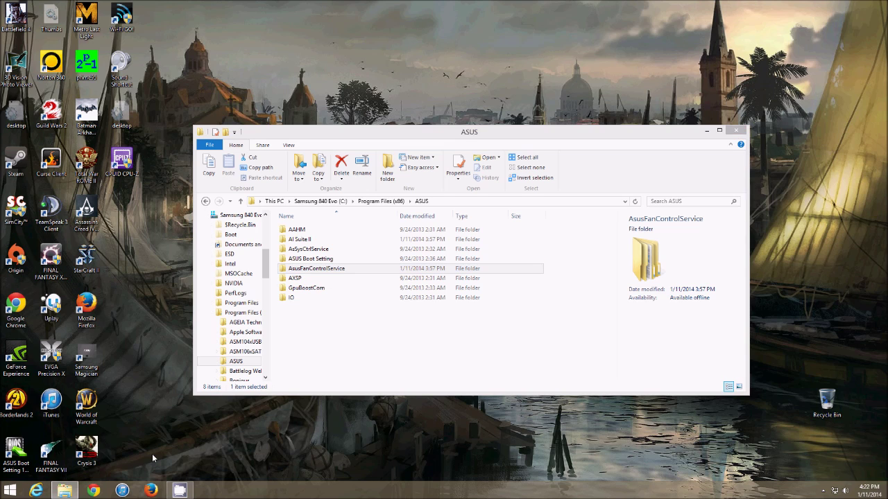
{"action": "mouse_move", "coordinate": [182, 493]}
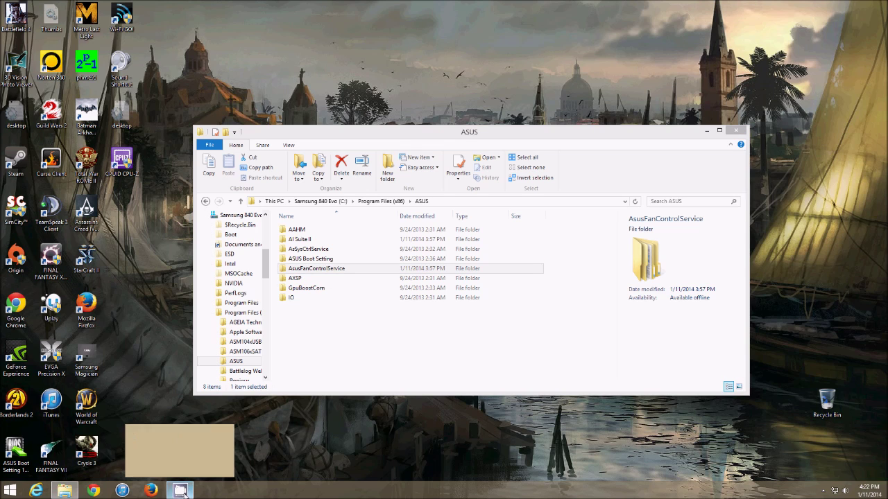
{"action": "left_click", "coordinate": [413, 136]}
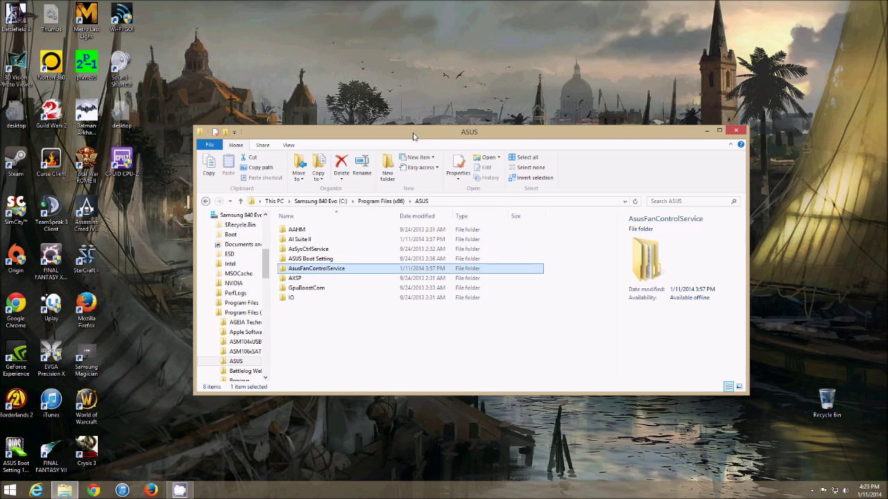
{"action": "left_click", "coordinate": [706, 131]}
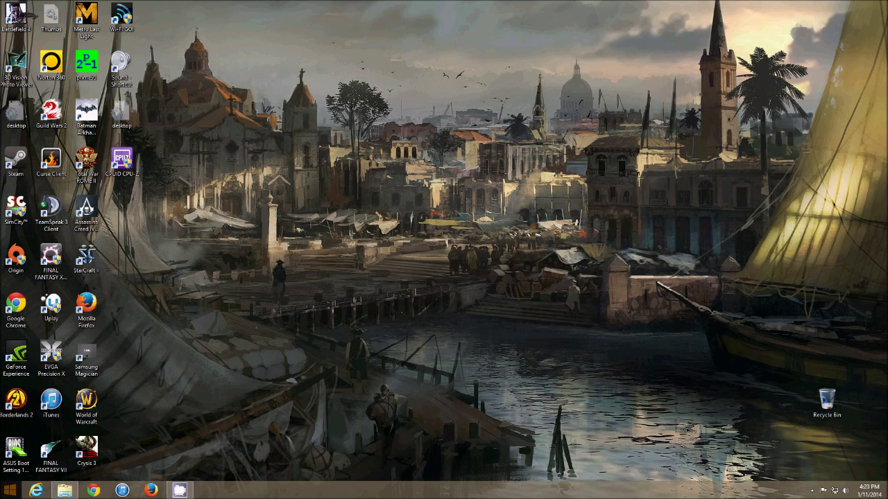
{"action": "key", "text": "super"}
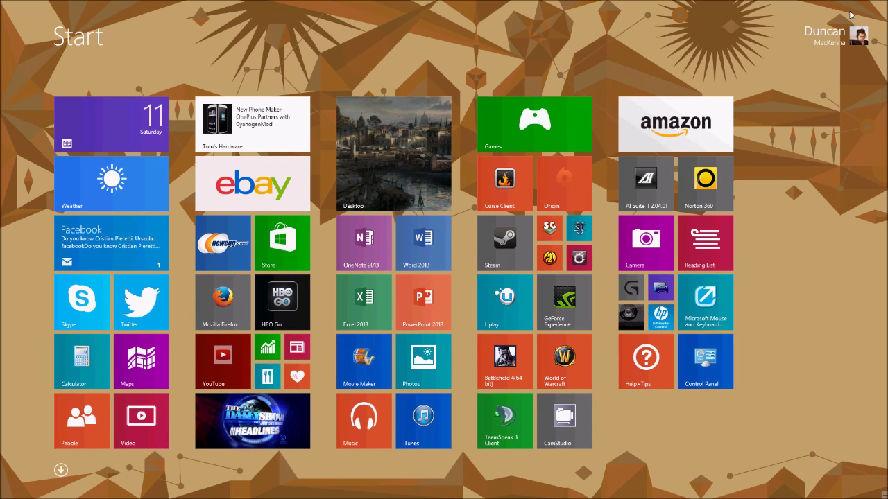
Search for 'services' from the Search charm and launch the Services console.
{"action": "mouse_move", "coordinate": [884, 3]}
{"action": "left_click", "coordinate": [868, 83]}
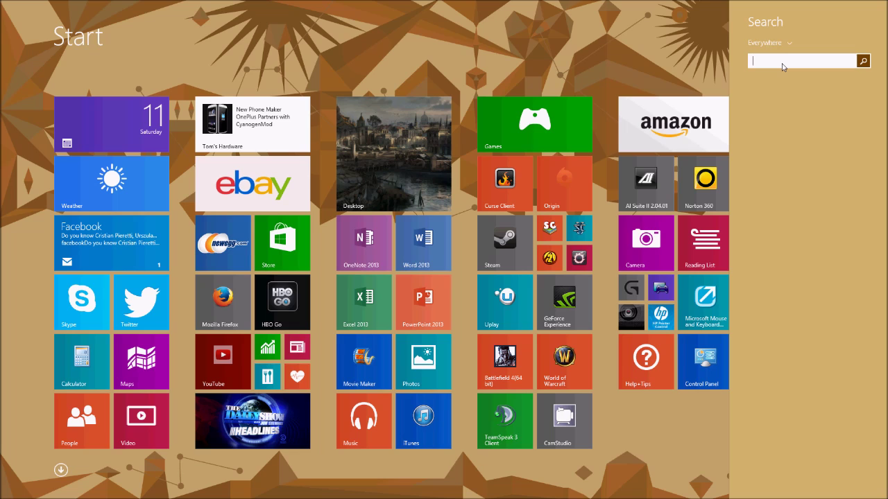
{"action": "type", "text": "services.msc"}
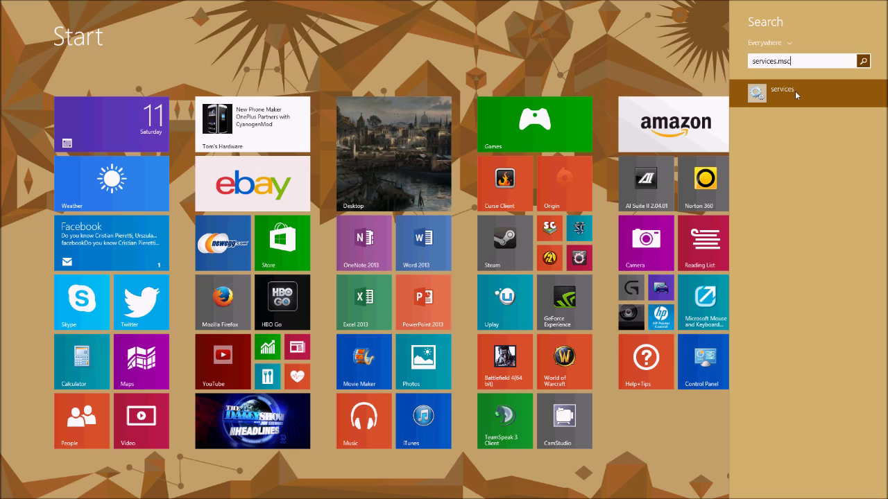
{"action": "left_click", "coordinate": [792, 94]}
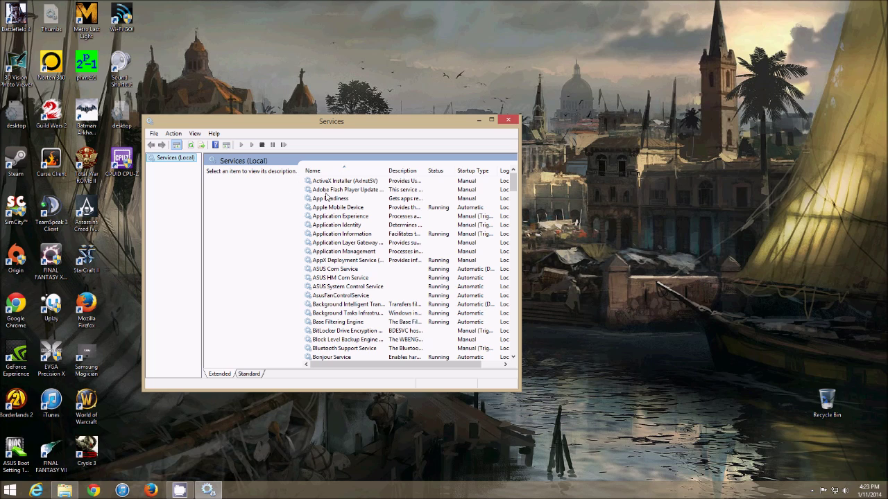
Stop AsusFanControlService from its context menu and return to the ASUS folder window.
{"action": "left_click", "coordinate": [315, 296]}
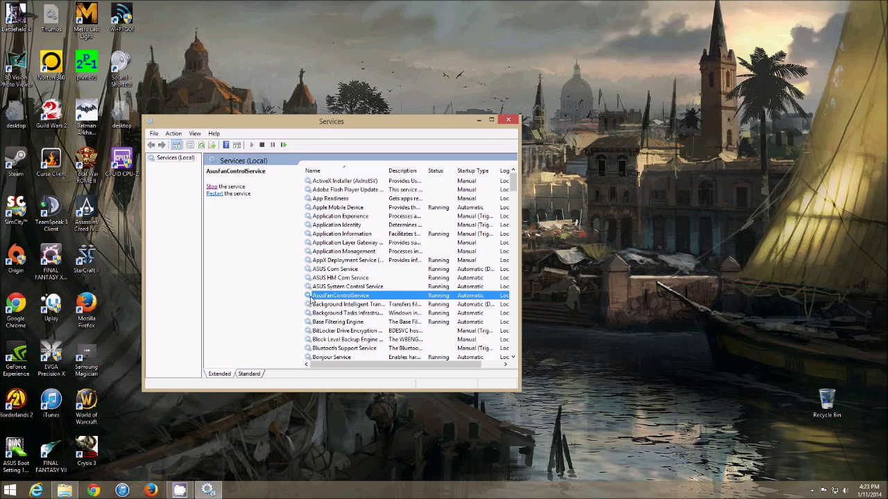
{"action": "right_click", "coordinate": [412, 298]}
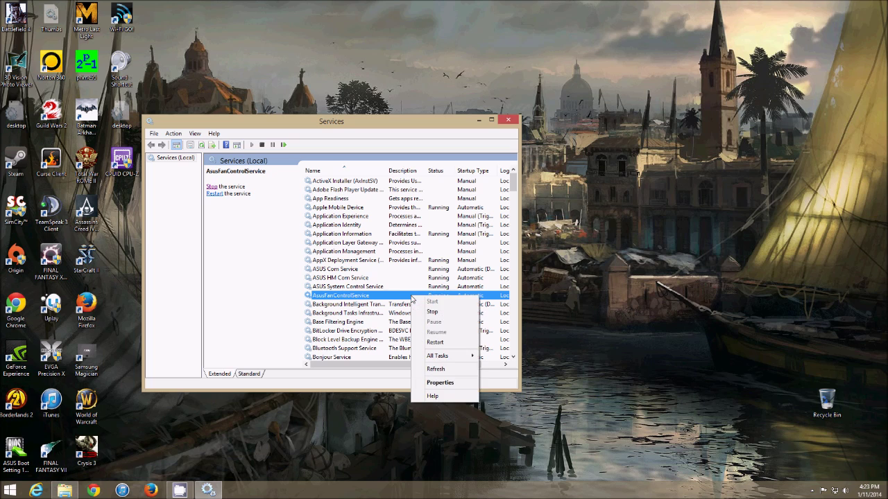
{"action": "left_click", "coordinate": [430, 312]}
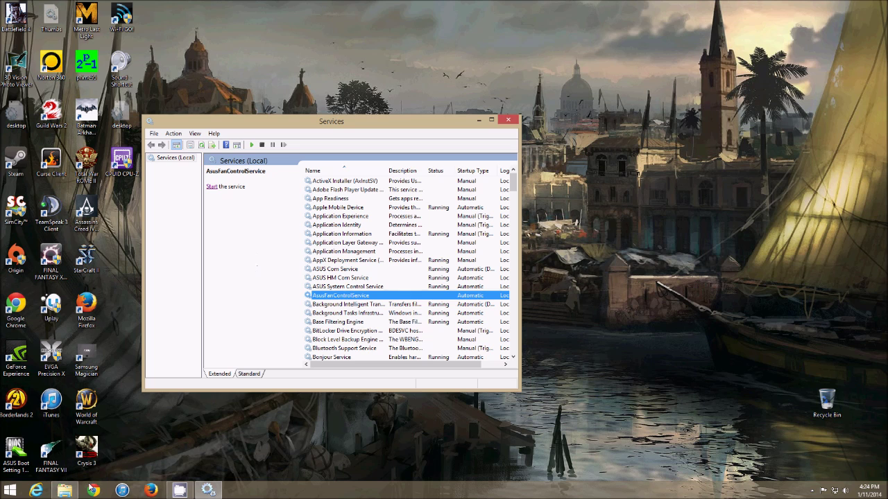
{"action": "left_click", "coordinate": [64, 491]}
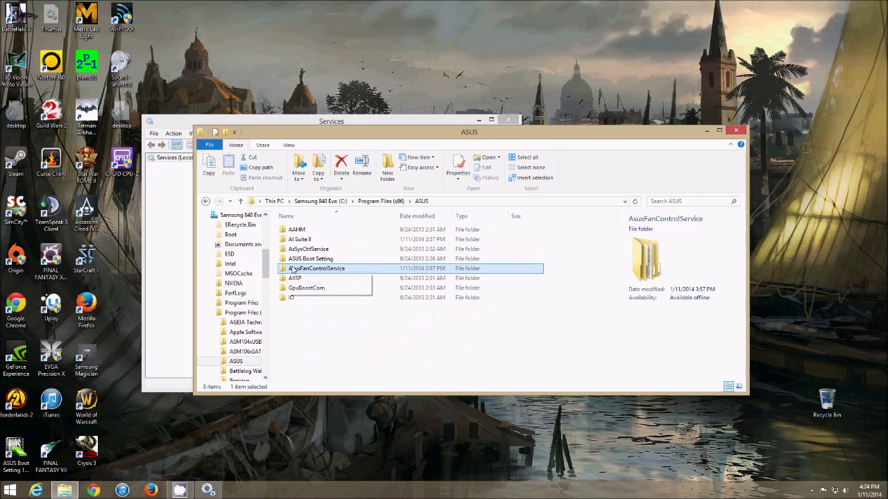
Delete the AsusFanControlService folder and empty the Recycle Bin to remove it permanently.
{"action": "left_click", "coordinate": [341, 167]}
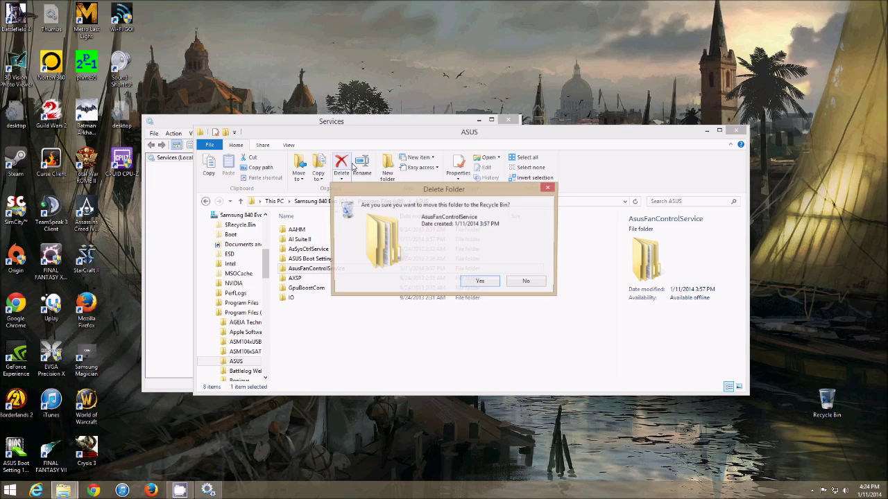
{"action": "left_click", "coordinate": [478, 282]}
{"action": "left_click", "coordinate": [418, 182]}
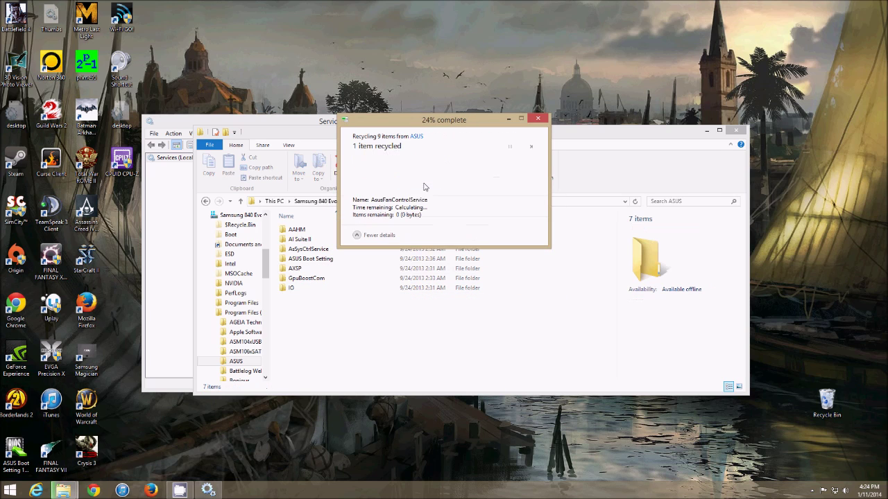
{"action": "right_click", "coordinate": [825, 404]}
{"action": "left_click", "coordinate": [840, 418]}
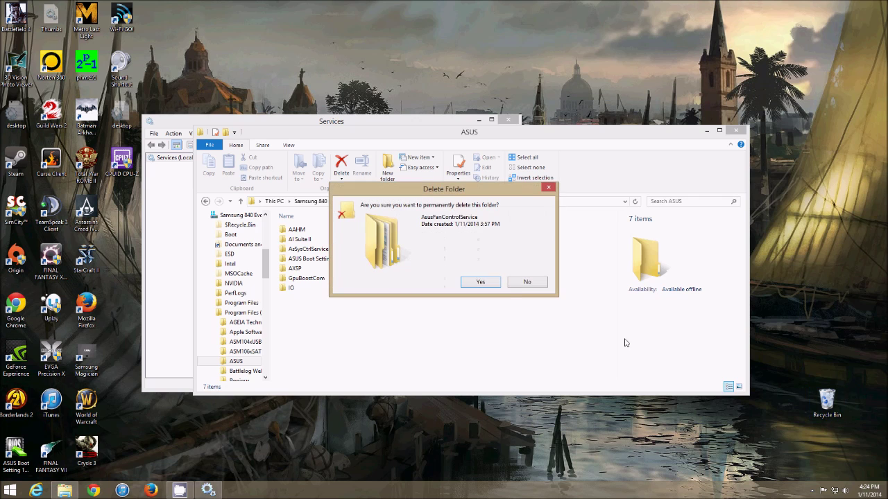
{"action": "left_click", "coordinate": [482, 282]}
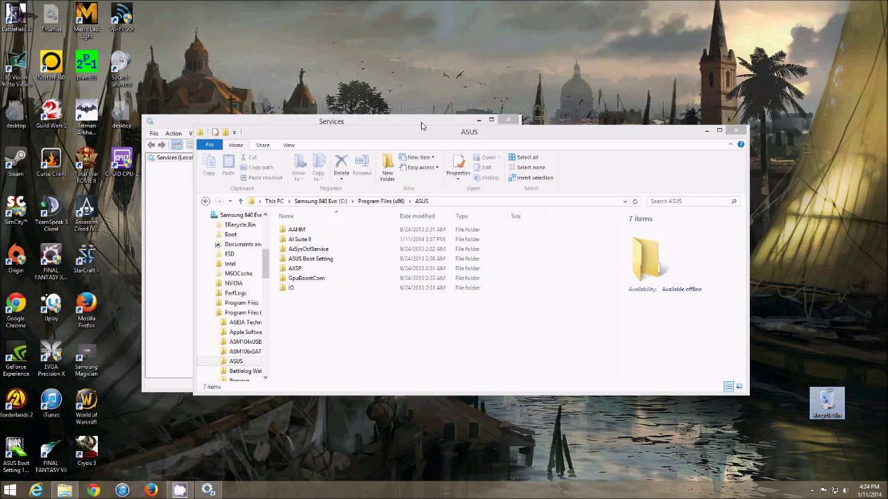
Close the Services and ASUS windows and return to the Start screen.
{"action": "left_click", "coordinate": [509, 122]}
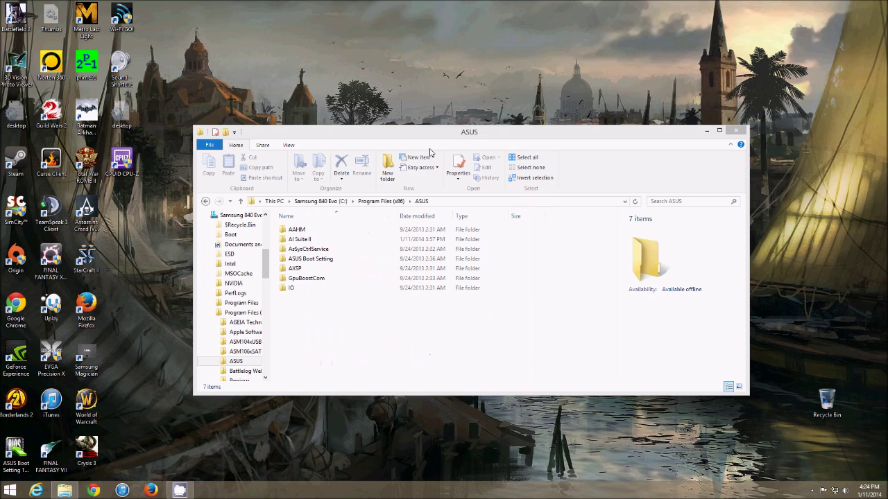
{"action": "key", "text": "alt+F4"}
{"action": "left_click", "coordinate": [10, 490]}
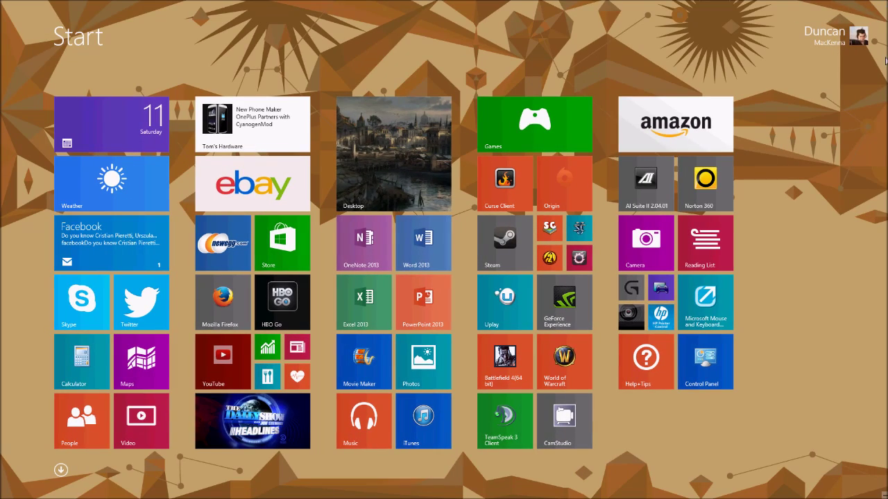
Search for 'reg' from the Search charm to bring up Registry Editor.
{"action": "mouse_move", "coordinate": [887, 2]}
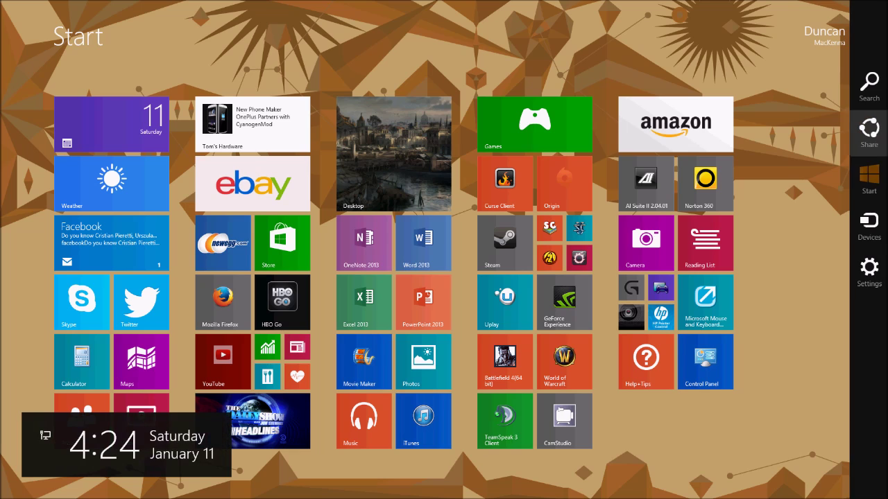
{"action": "left_click", "coordinate": [869, 79]}
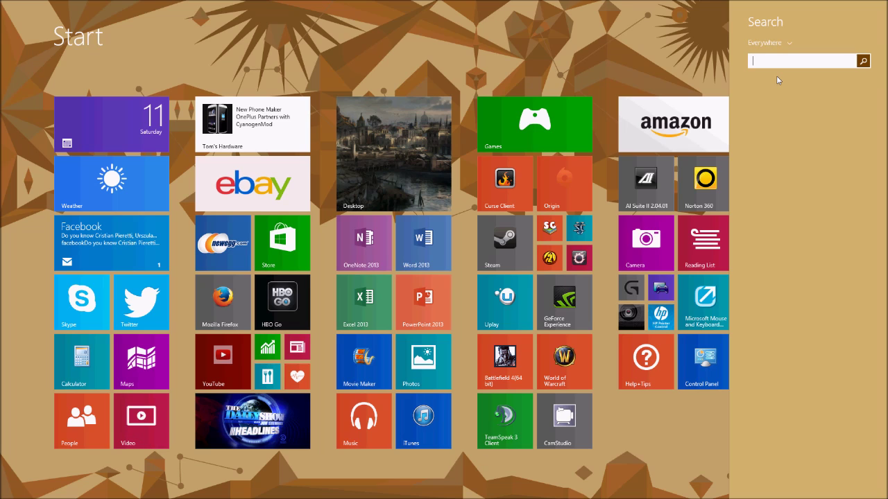
{"action": "type", "text": "reg"}
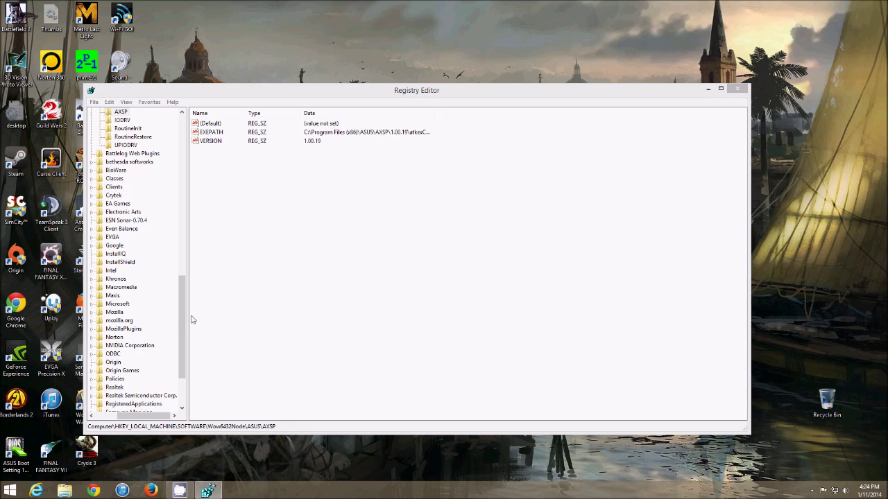
Collapse the ASUS, Wow6432Node, SOFTWARE and HKEY_LOCAL_MACHINE keys back to the root hives.
{"action": "left_click_drag", "start_coordinate": [184, 326], "coordinate": [166, 139]}
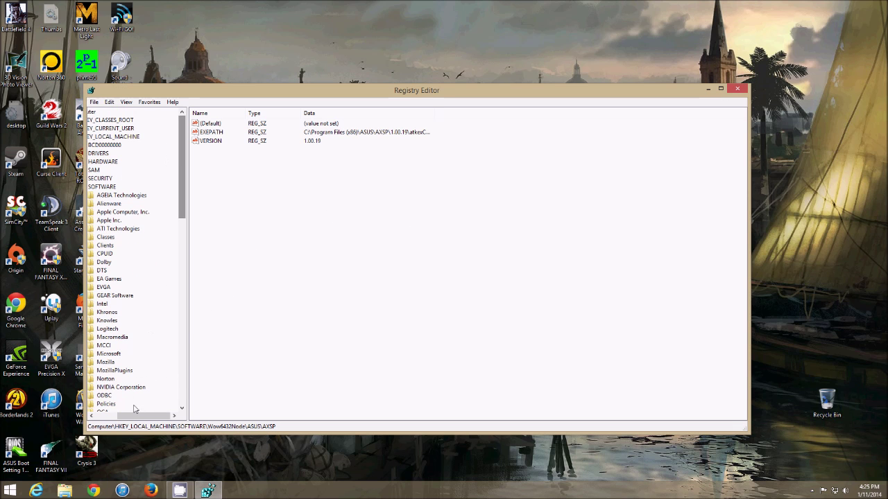
{"action": "left_click_drag", "start_coordinate": [136, 415], "coordinate": [113, 416]}
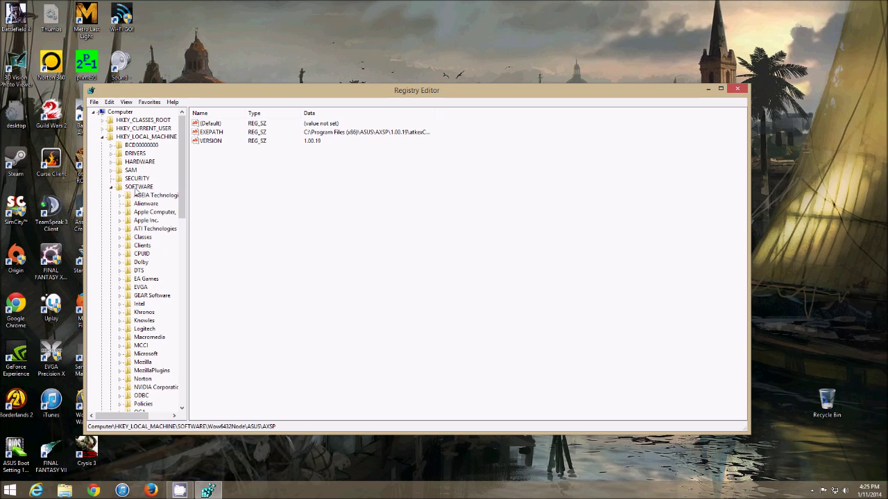
{"action": "left_click_drag", "start_coordinate": [184, 175], "coordinate": [185, 294]}
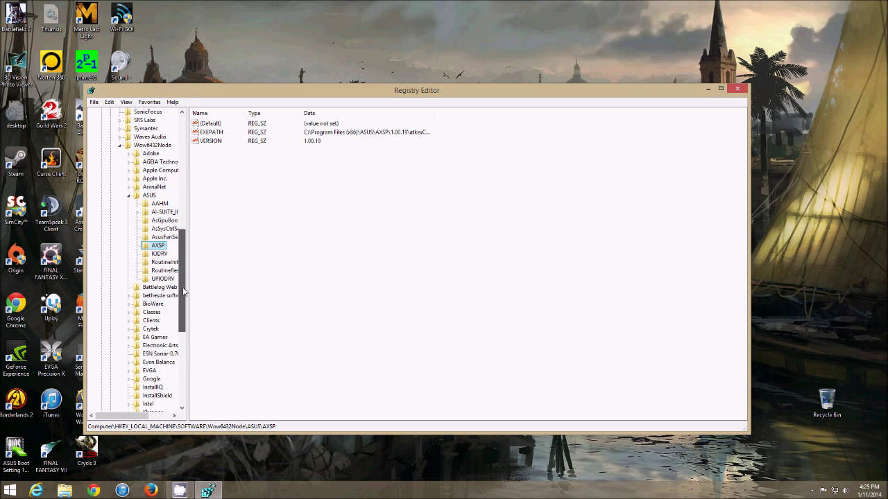
{"action": "left_click", "coordinate": [128, 196]}
{"action": "left_click", "coordinate": [120, 145]}
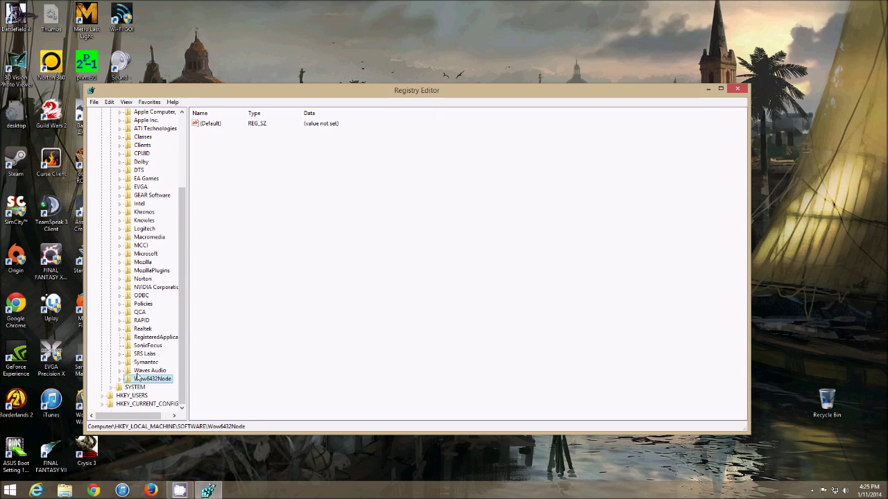
{"action": "left_click_drag", "start_coordinate": [182, 289], "coordinate": [184, 155]}
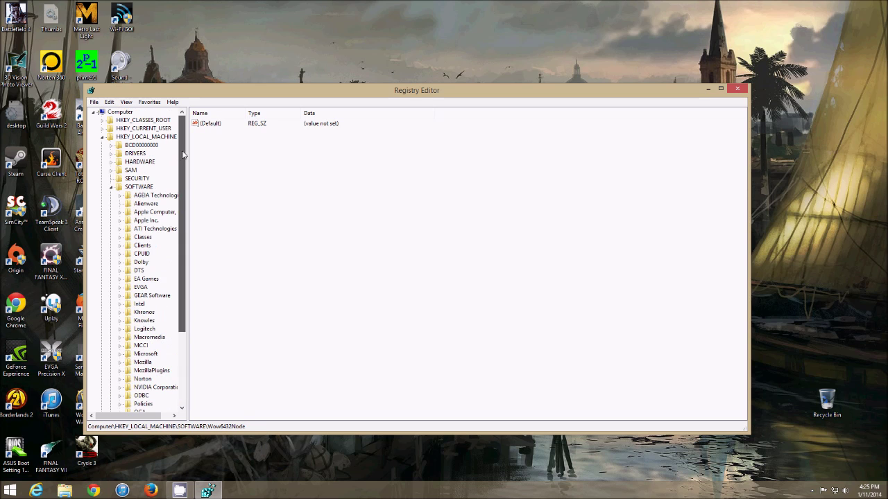
{"action": "left_click", "coordinate": [111, 187]}
{"action": "left_click", "coordinate": [102, 137]}
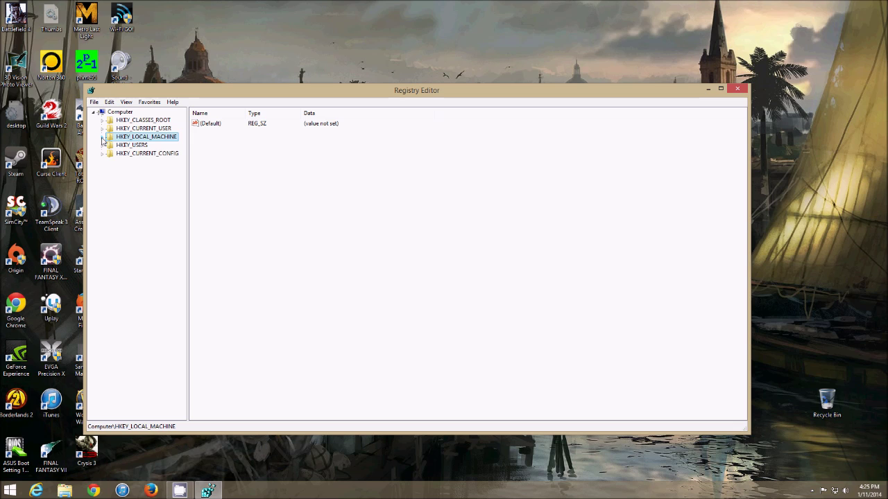
Expand HKEY_LOCAL_MACHINE > SOFTWARE > Wow6432Node > ASUS to list AsusFanService and other subkeys.
{"action": "left_click", "coordinate": [102, 138]}
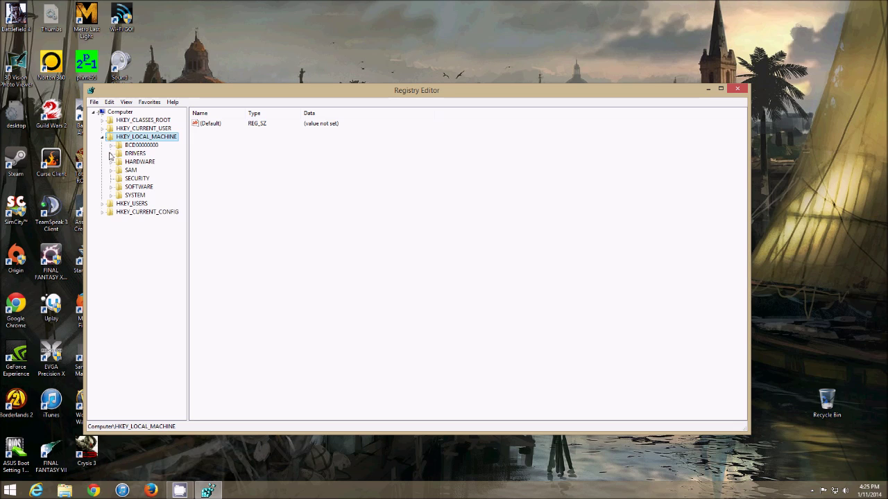
{"action": "left_click", "coordinate": [111, 187]}
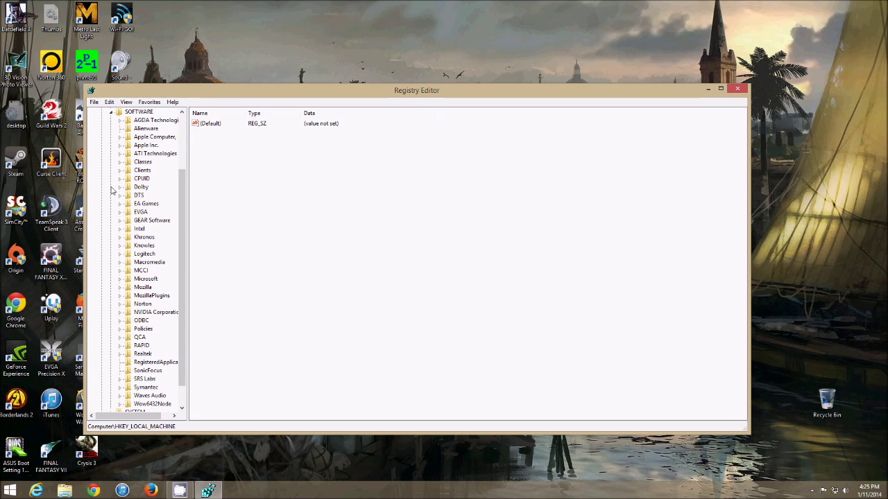
{"action": "left_click", "coordinate": [120, 405]}
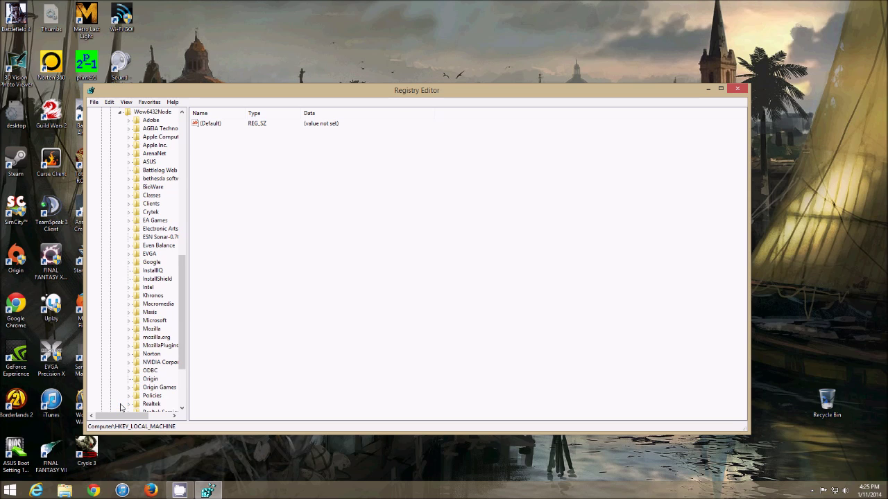
{"action": "left_click", "coordinate": [128, 163]}
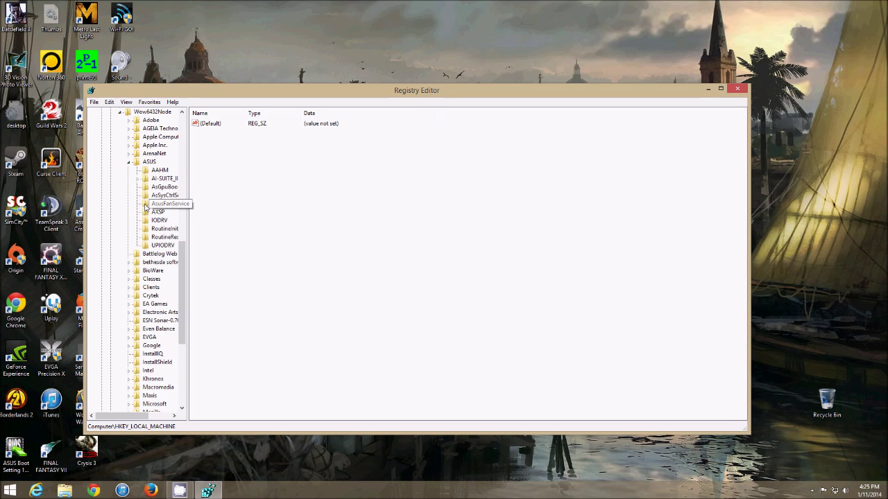
Permanently delete the AsusFanService key under Wow6432Node\ASUS, then close Registry Editor.
{"action": "left_click", "coordinate": [146, 207]}
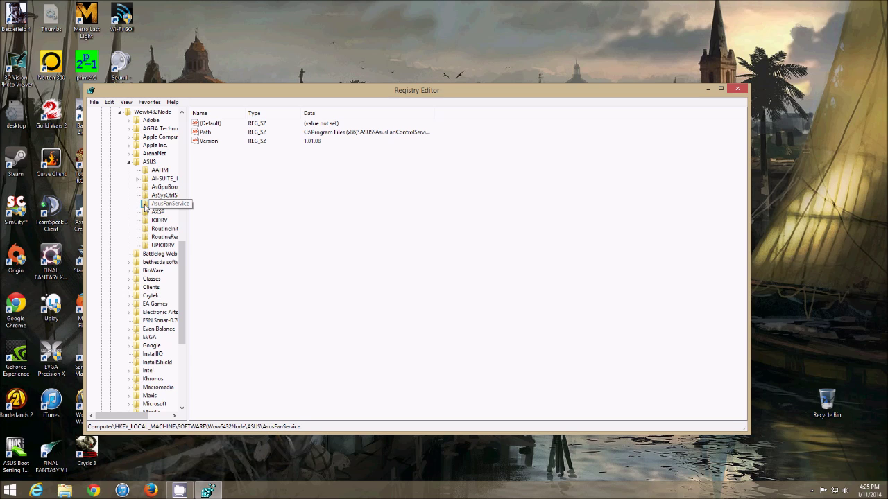
{"action": "key", "text": "Delete"}
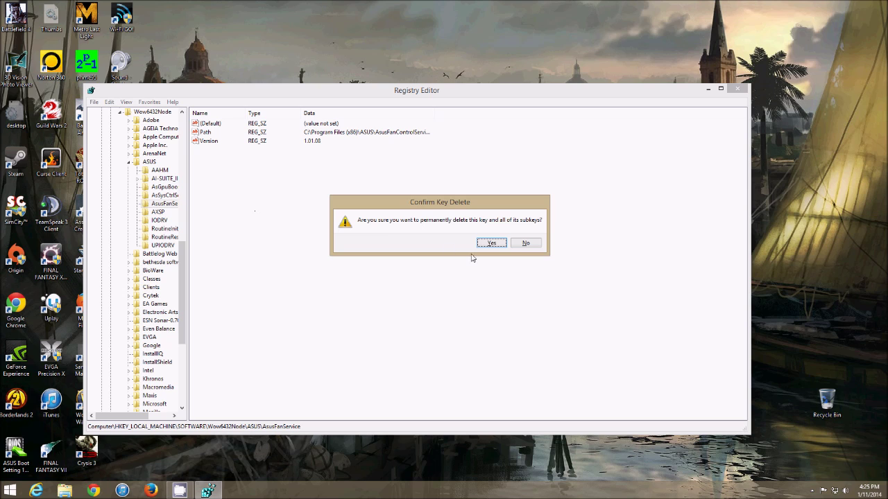
{"action": "left_click", "coordinate": [489, 243]}
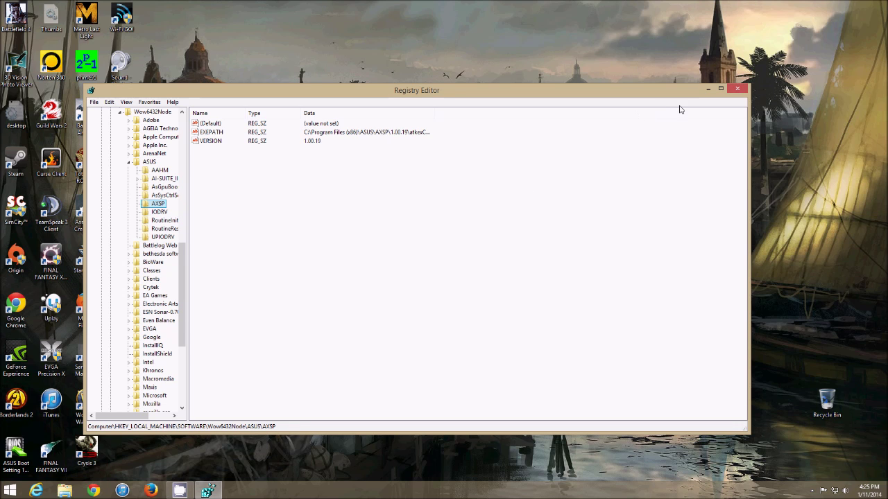
{"action": "left_click", "coordinate": [738, 91]}
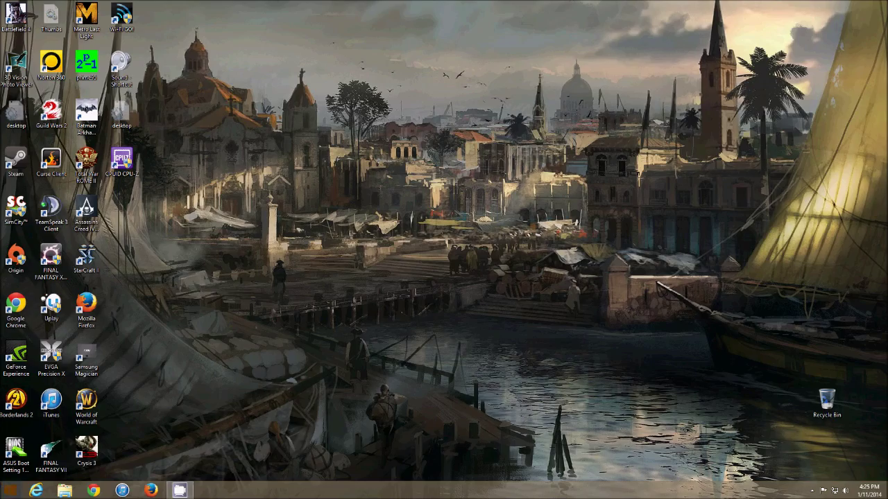
{"action": "left_click", "coordinate": [9, 491]}
Run Setup from the Downloads folder AISuite_II_V20001_P8Z77-V-S_XPWin7_8 to start the AI Suite II installer.
{"action": "left_click", "coordinate": [372, 165]}
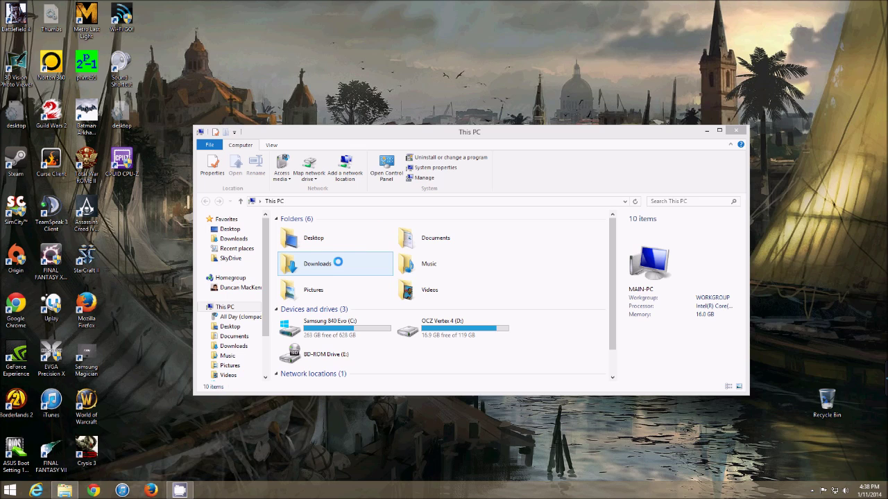
{"action": "double_click", "coordinate": [338, 262]}
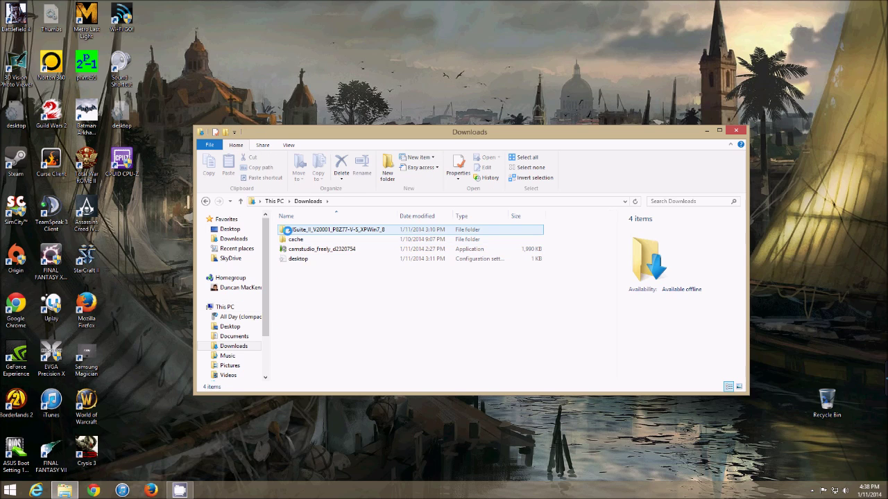
{"action": "double_click", "coordinate": [287, 230]}
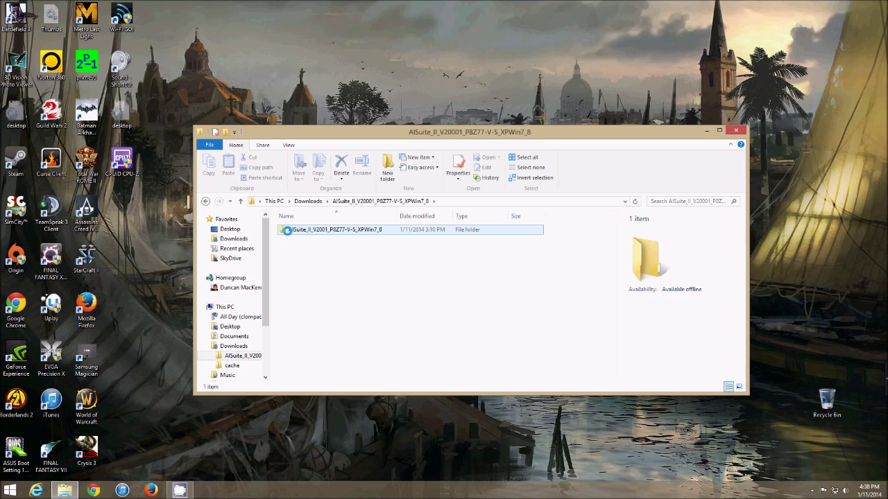
{"action": "double_click", "coordinate": [287, 231]}
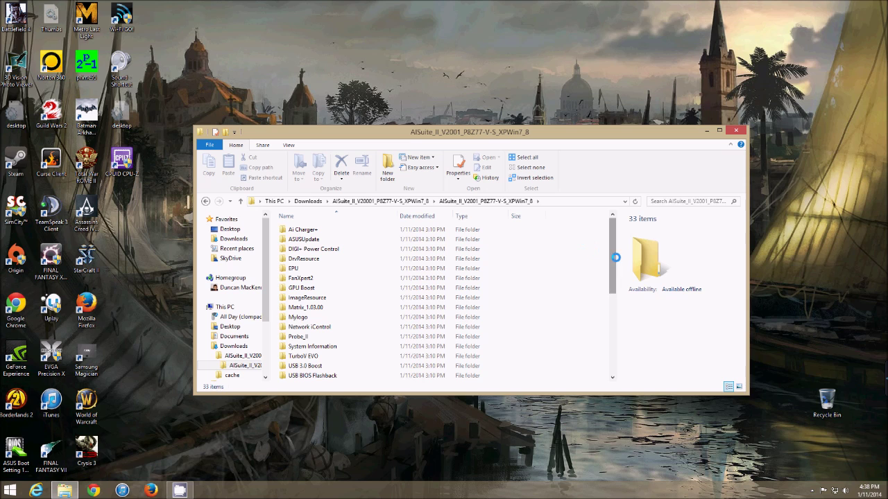
{"action": "left_click_drag", "start_coordinate": [613, 257], "coordinate": [613, 333]}
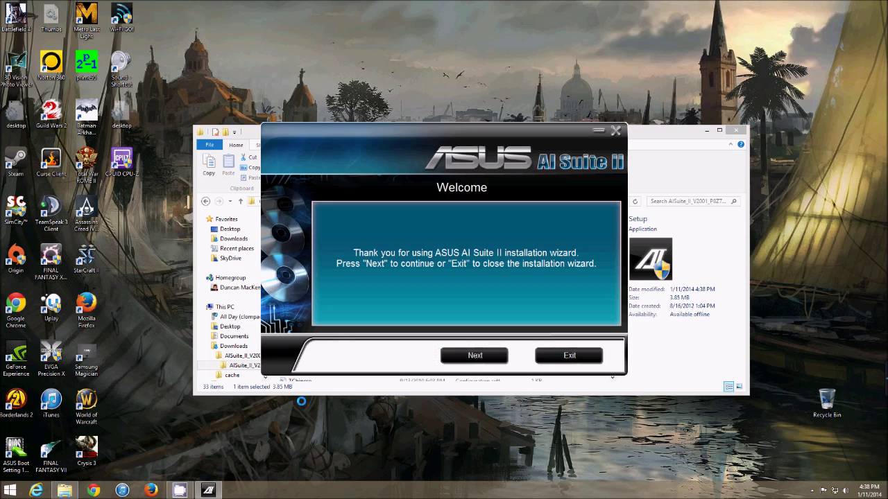
Install only FAN Xpert 2 (version 1.00.18), then restart AI Suite from the tray icon.
{"action": "left_click", "coordinate": [474, 355]}
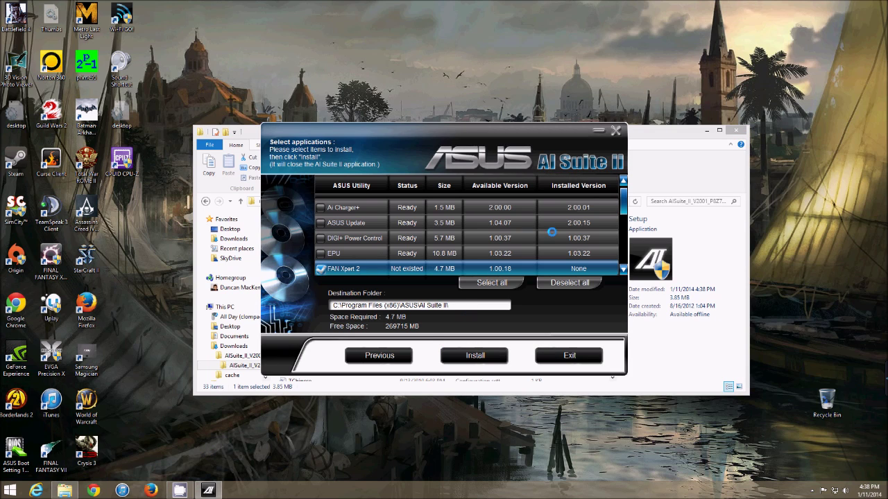
{"action": "left_click", "coordinate": [623, 268]}
{"action": "left_click", "coordinate": [623, 269]}
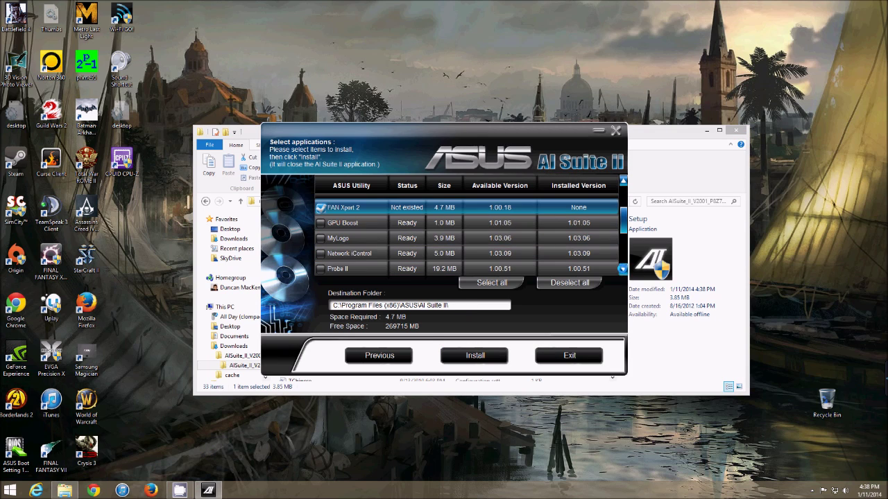
{"action": "left_click", "coordinate": [622, 181]}
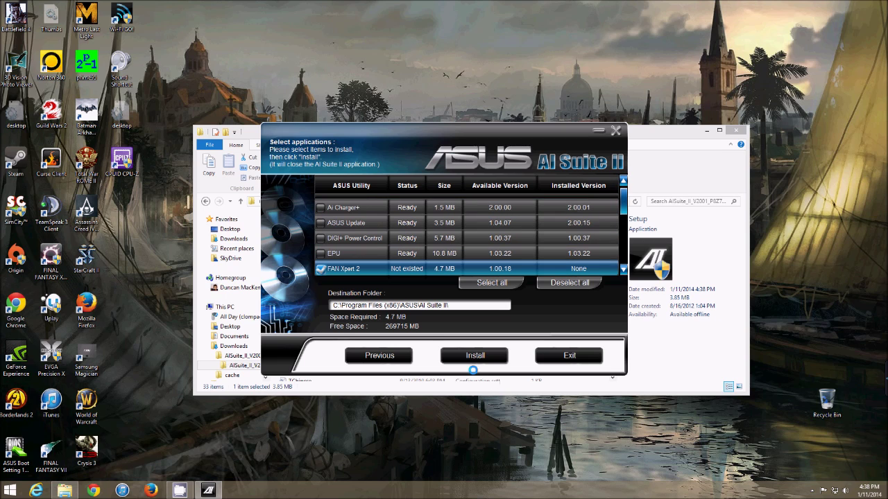
{"action": "left_click", "coordinate": [474, 355]}
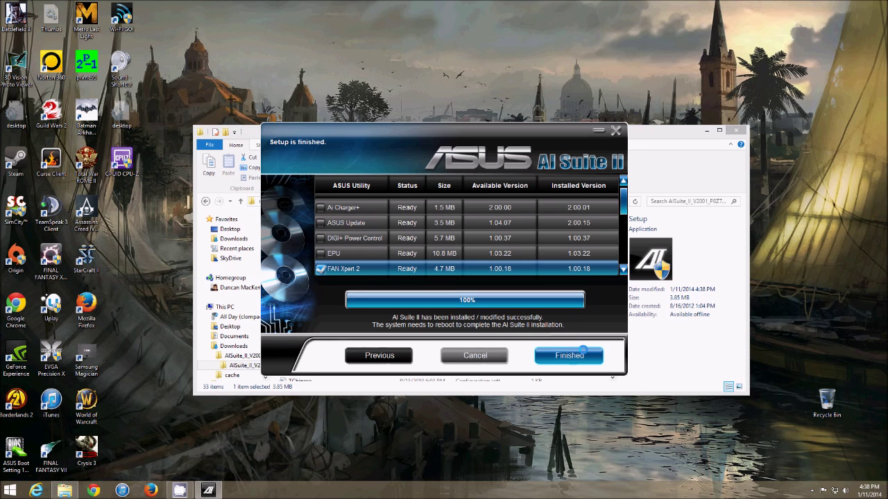
{"action": "left_click", "coordinate": [812, 490]}
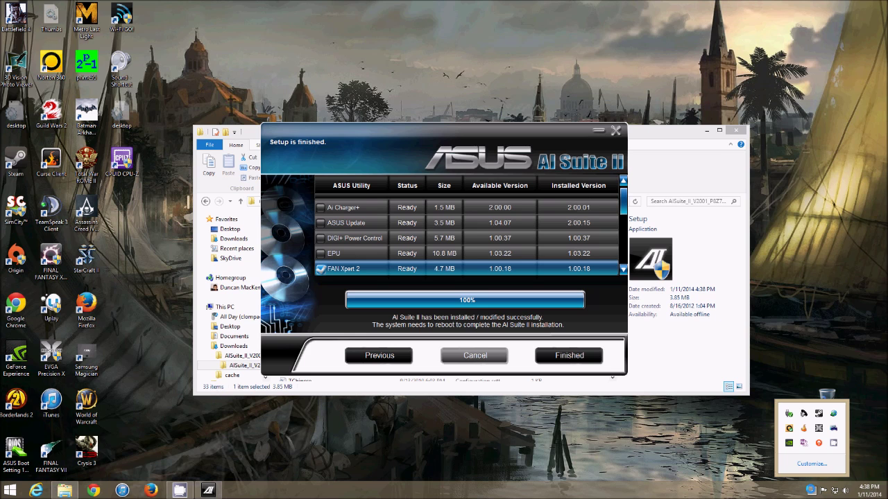
{"action": "right_click", "coordinate": [832, 444]}
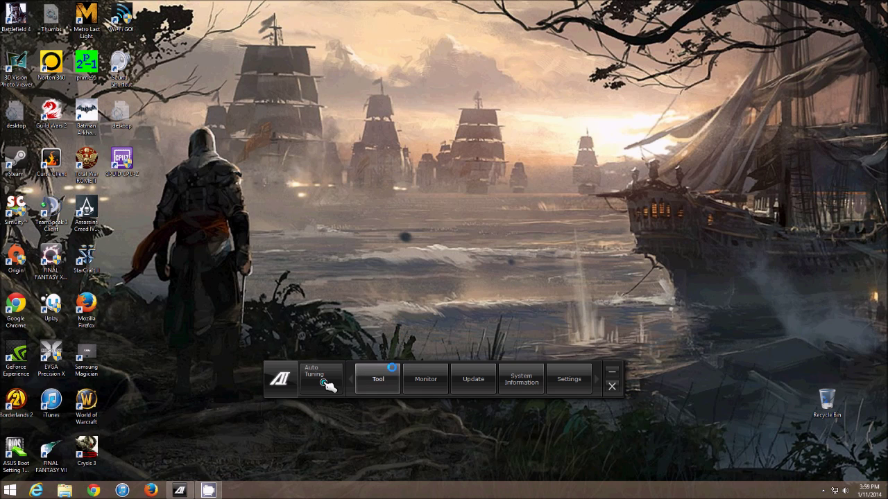
Launch FAN Xpert 2 from the AI Suite Tool menu and cancel the Fan Auto Tuning prompt.
{"action": "left_click", "coordinate": [392, 379]}
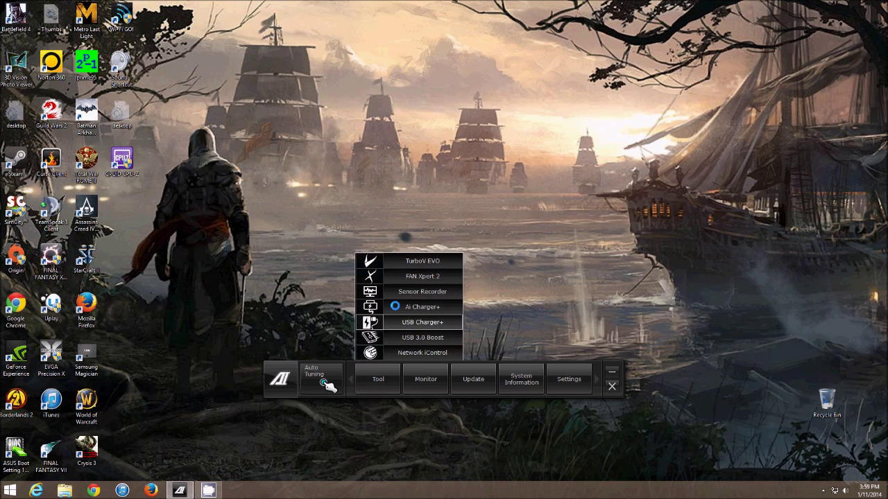
{"action": "left_click", "coordinate": [402, 278]}
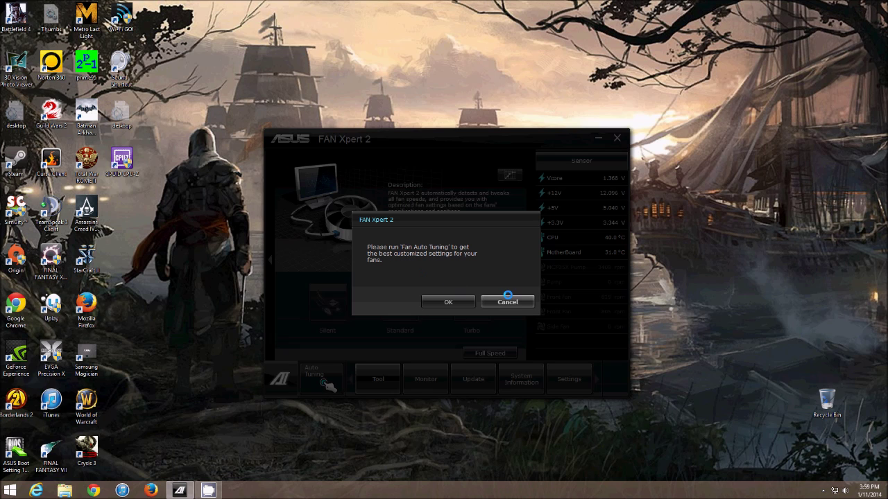
{"action": "left_click", "coordinate": [507, 300]}
{"action": "left_click", "coordinate": [507, 302]}
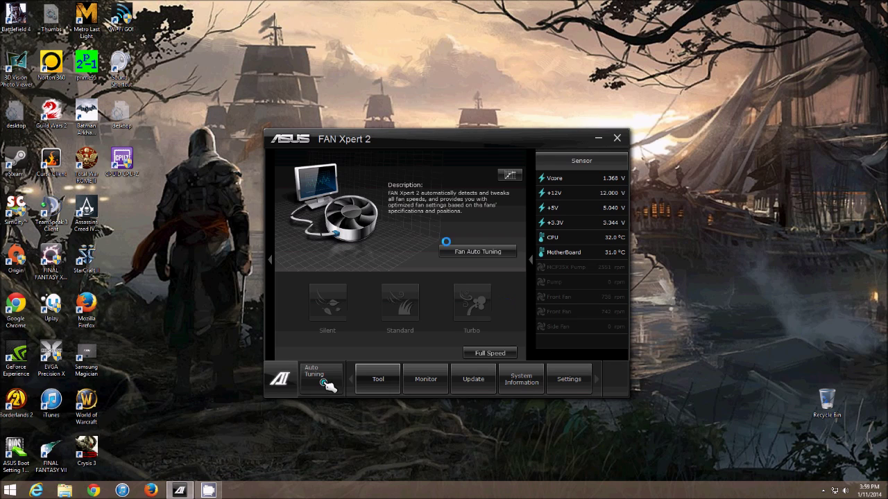